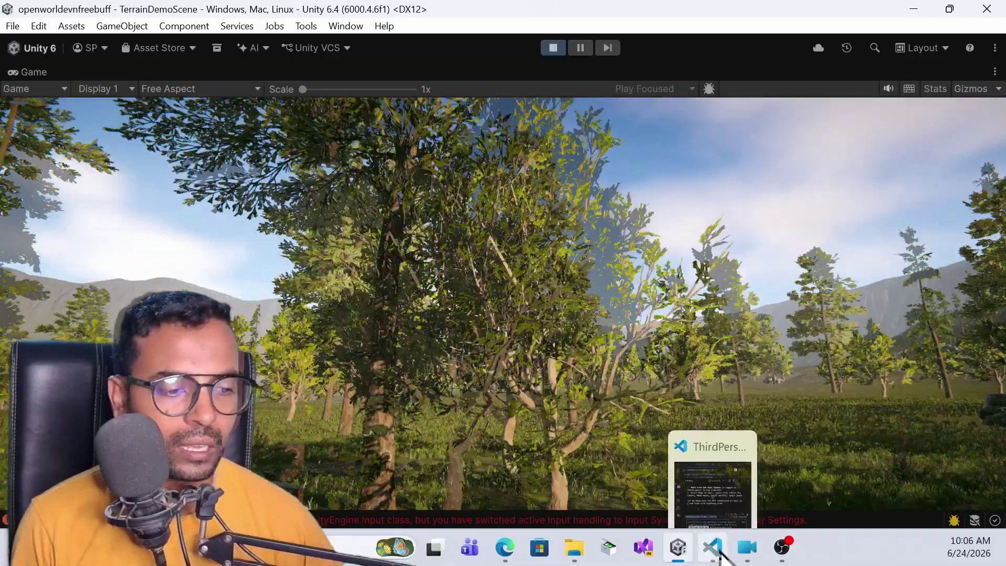
Switch to Visual Studio Code to view Freebuff's latest reply, and return to the running Unity game
left_click(713, 548)
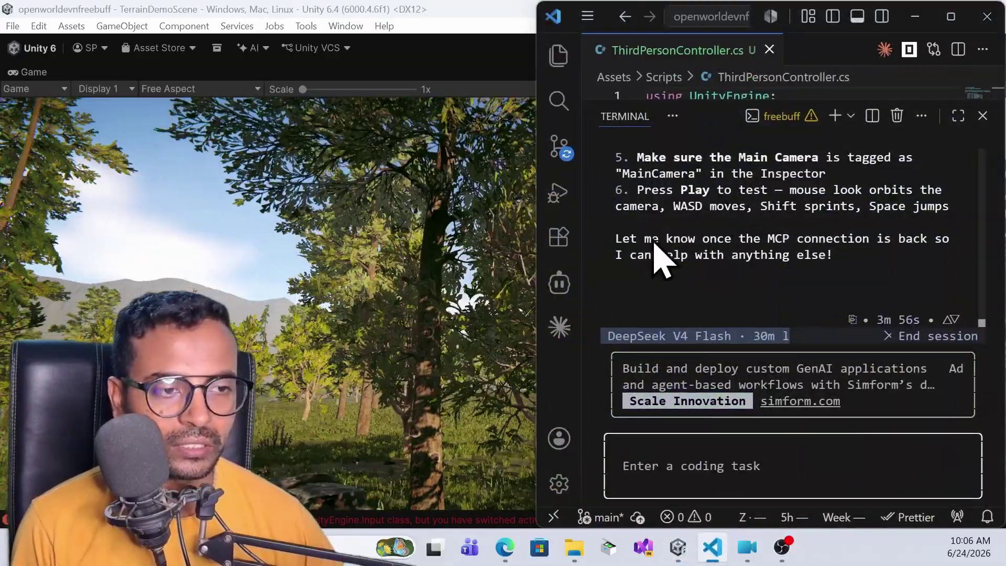
left_click(288, 247)
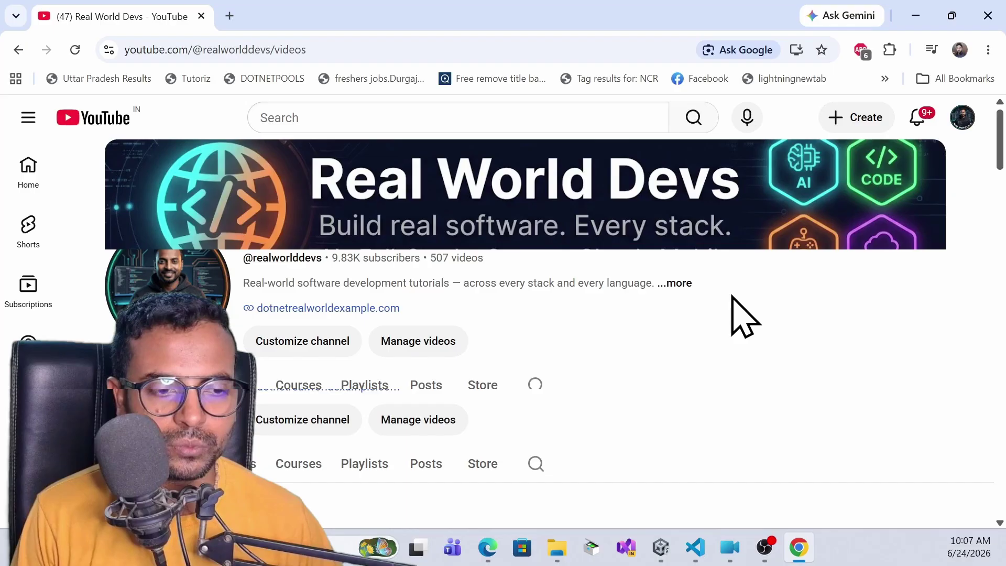
Browse the latest uploads on the Real World Devs YouTube channel's videos page
scroll(730, 315, "down", 3)
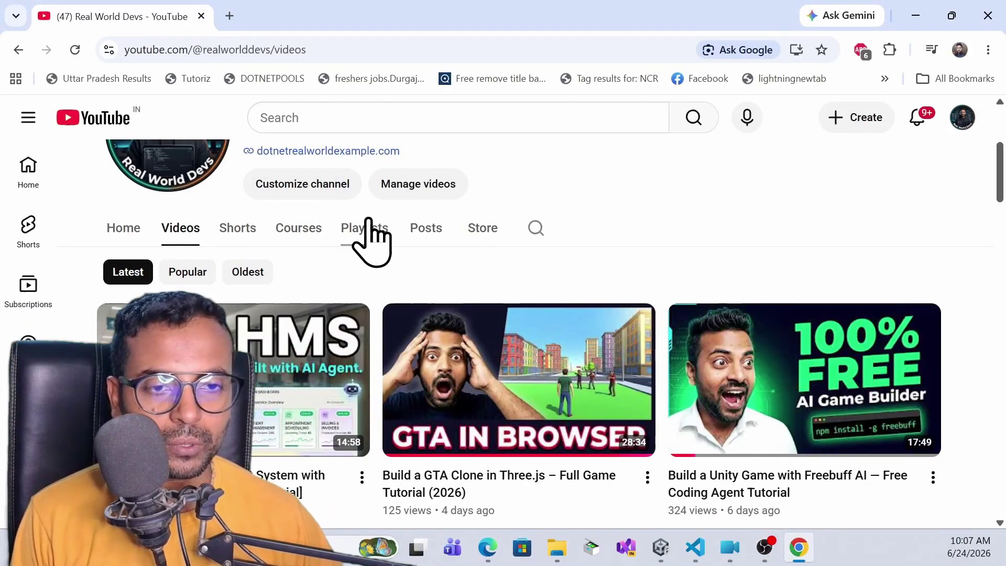
scroll(371, 240, "up", 5)
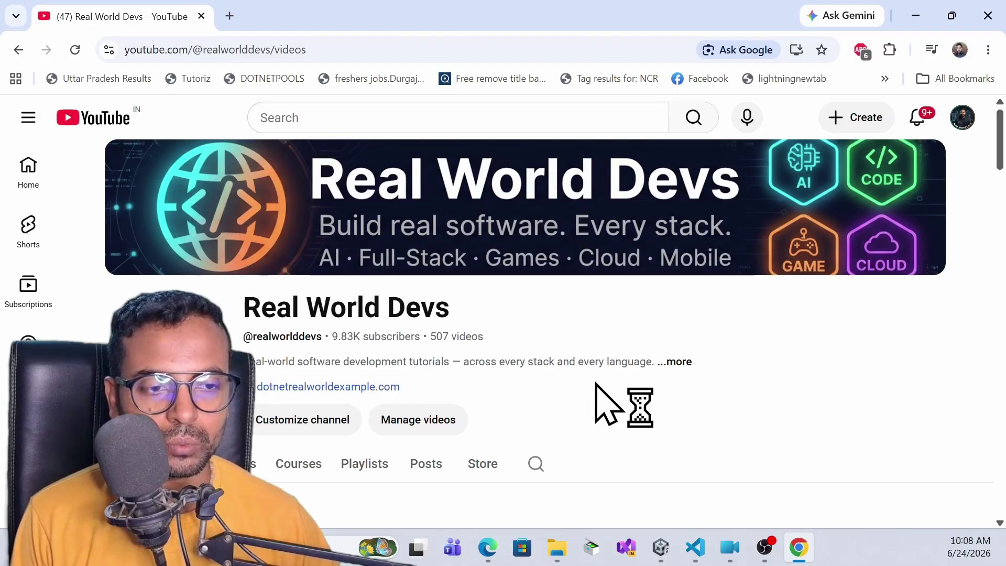
scroll(595, 384, "down", 2)
scroll(596, 383, "down", 20)
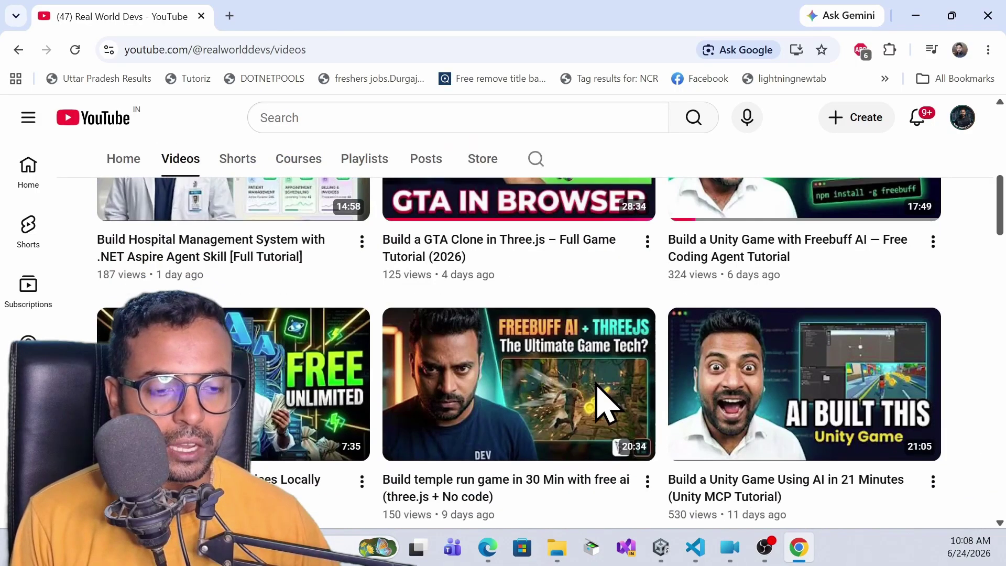
scroll(594, 414, "down", 15)
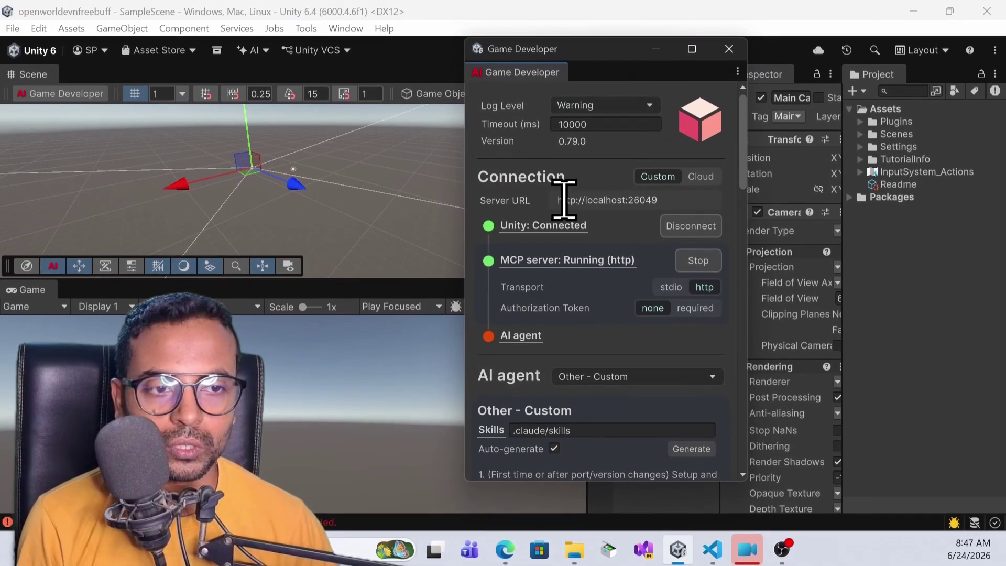
Review the connection, MCP server and AI agent settings in Unity's Game Developer window
scroll(576, 309, "down", 4)
scroll(576, 309, "down", 2)
scroll(579, 315, "up", 5)
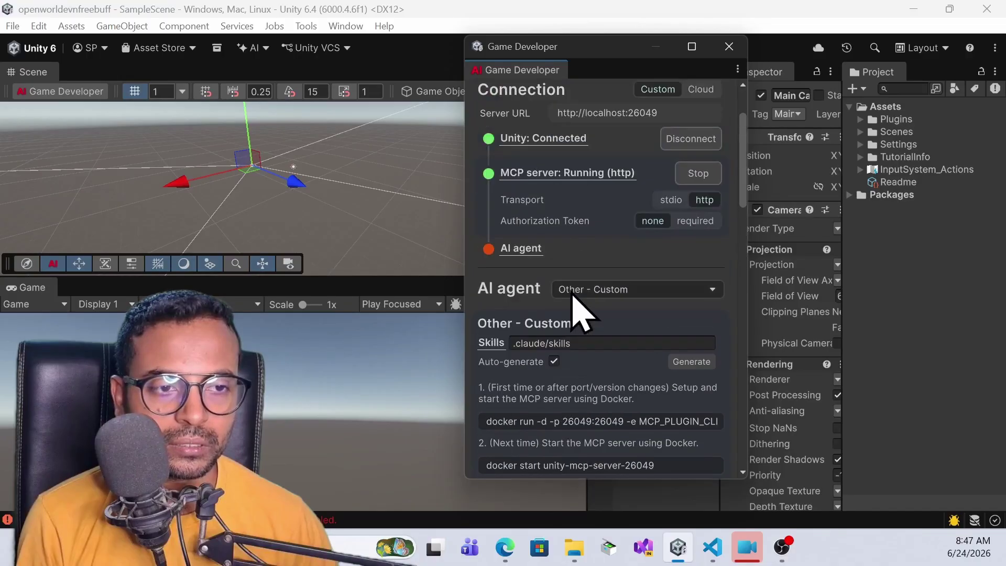
Switch to Visual Studio Code and ask Freebuff "is unity mcp is connected?"
left_click(712, 548)
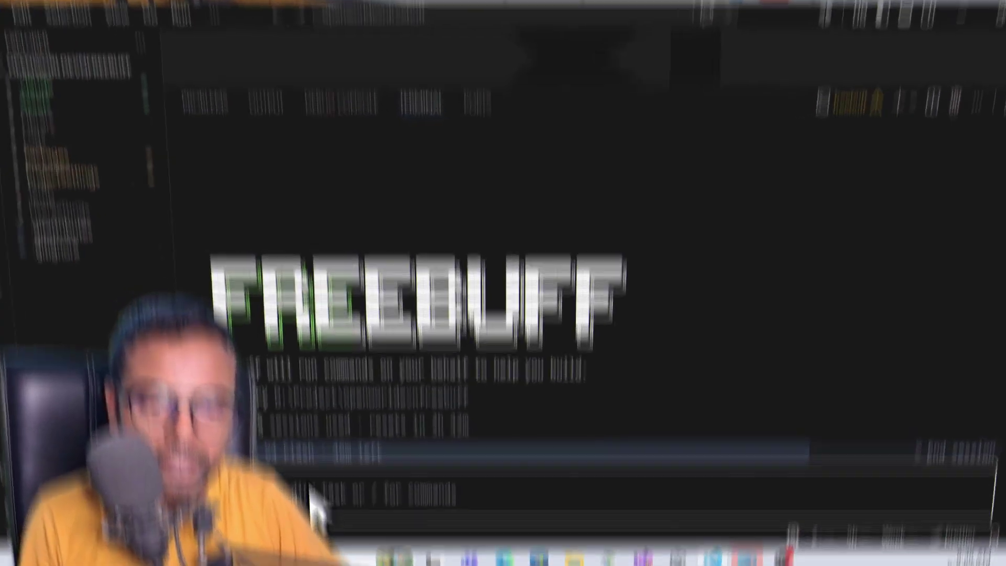
type("is unity mcp is connected")
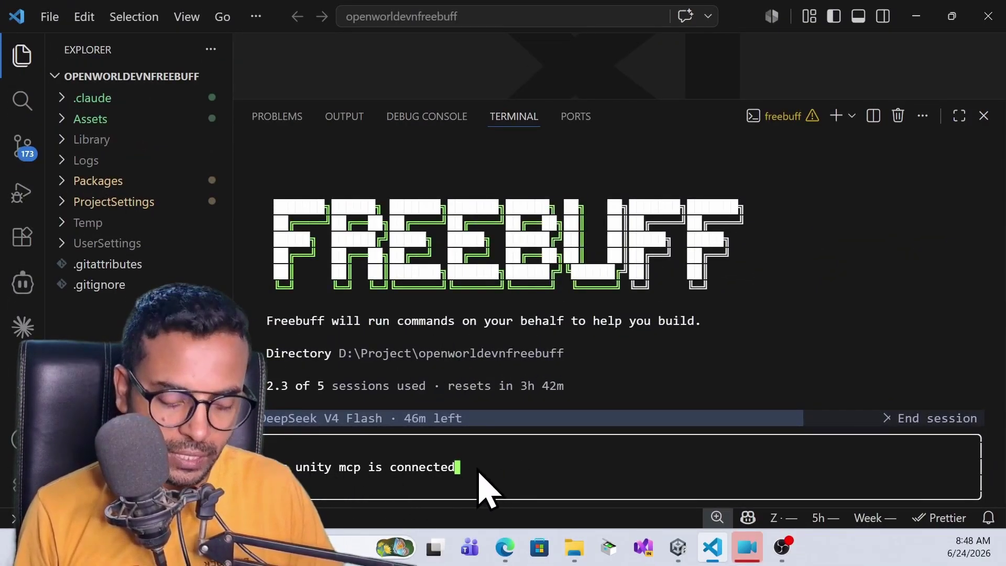
type("?")
key("Return")
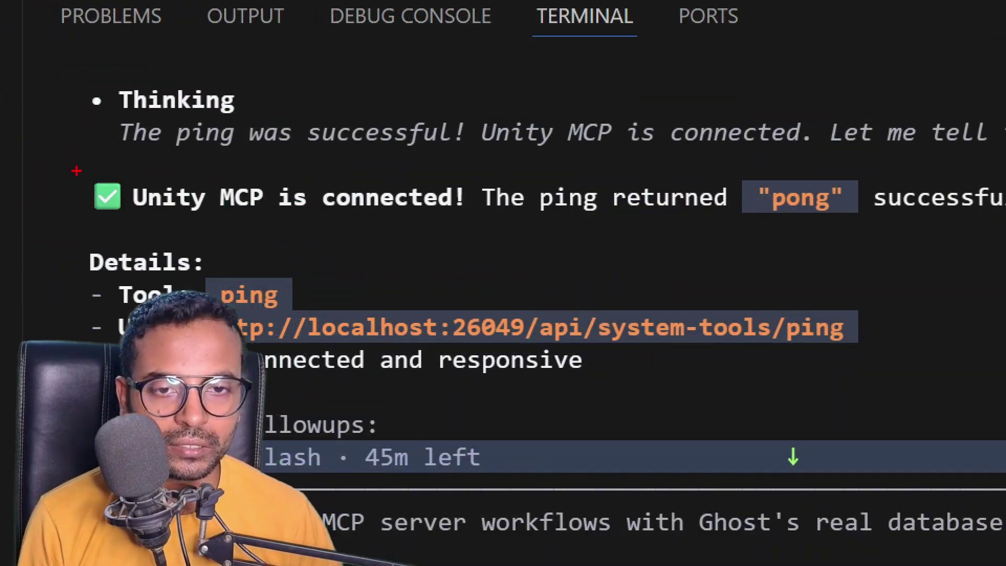
mouse_move(77, 170)
left_mouse_down()
mouse_move(467, 216)
mouse_move(946, 229)
left_mouse_up()
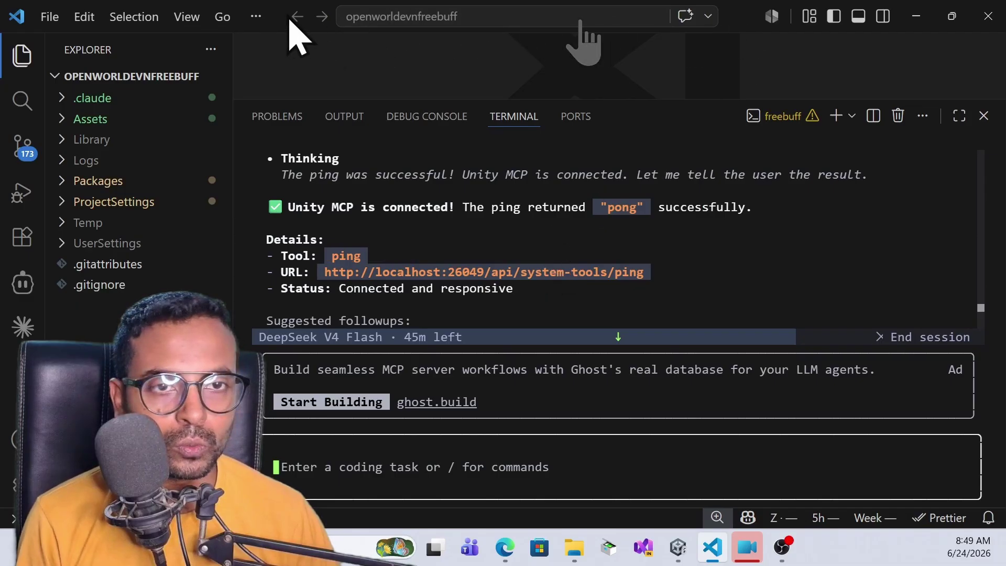
Restore the Visual Studio Code window from full screen and narrow it so it fits beside Unity
left_click_drag(289, 26, 344, 81)
left_click_drag(754, 86, 550, 92)
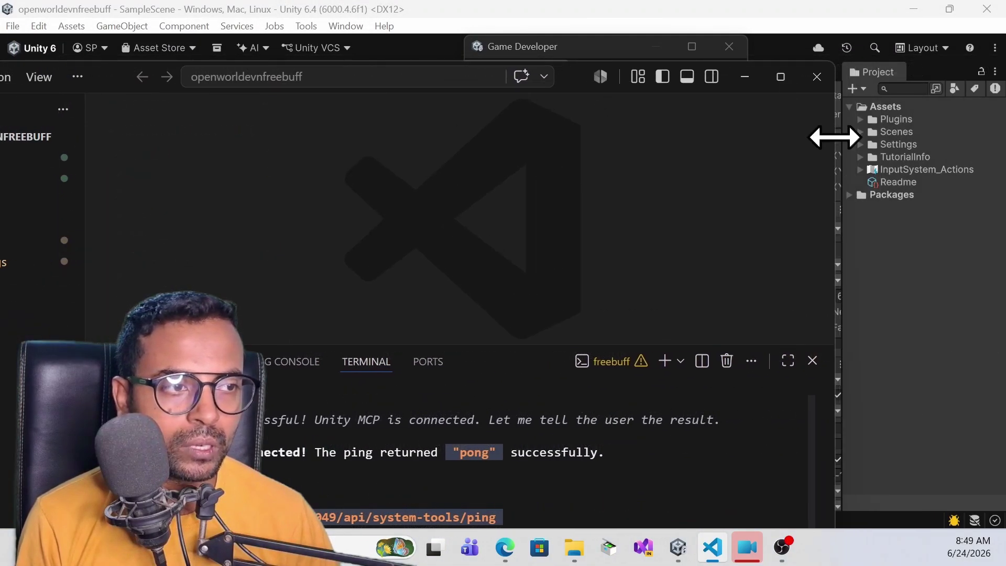
left_click_drag(835, 137, 585, 141)
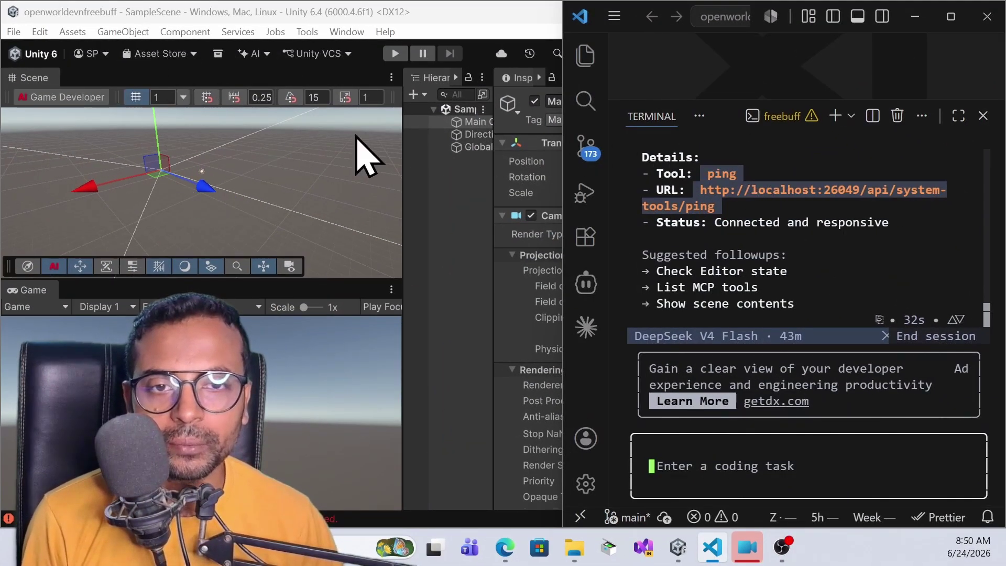
Deselect the Main Camera in Unity and widen the Hierarchy by narrowing the Scene and Game views
left_click(297, 173)
left_click(835, 86)
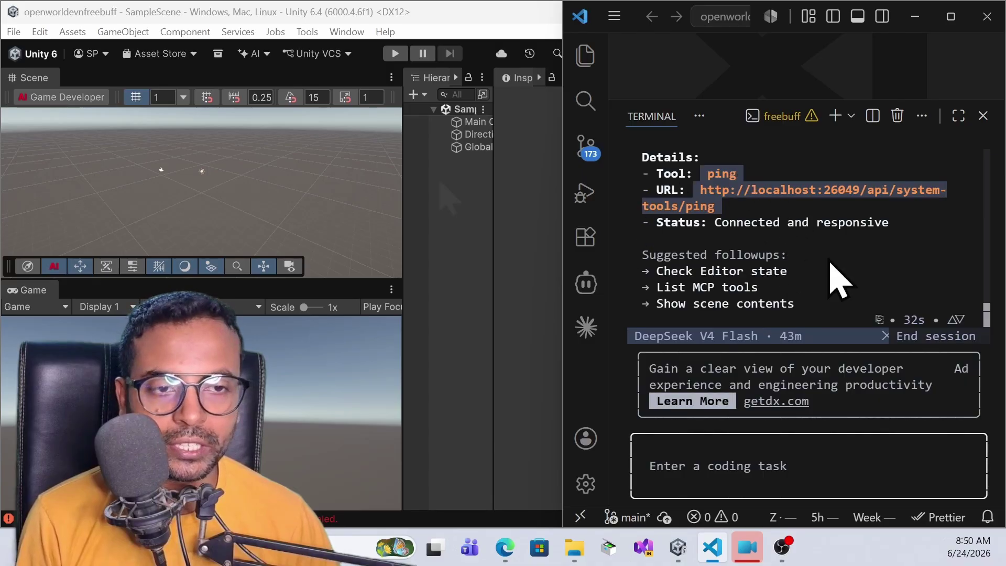
left_click(402, 166)
left_click_drag(402, 166, 358, 163)
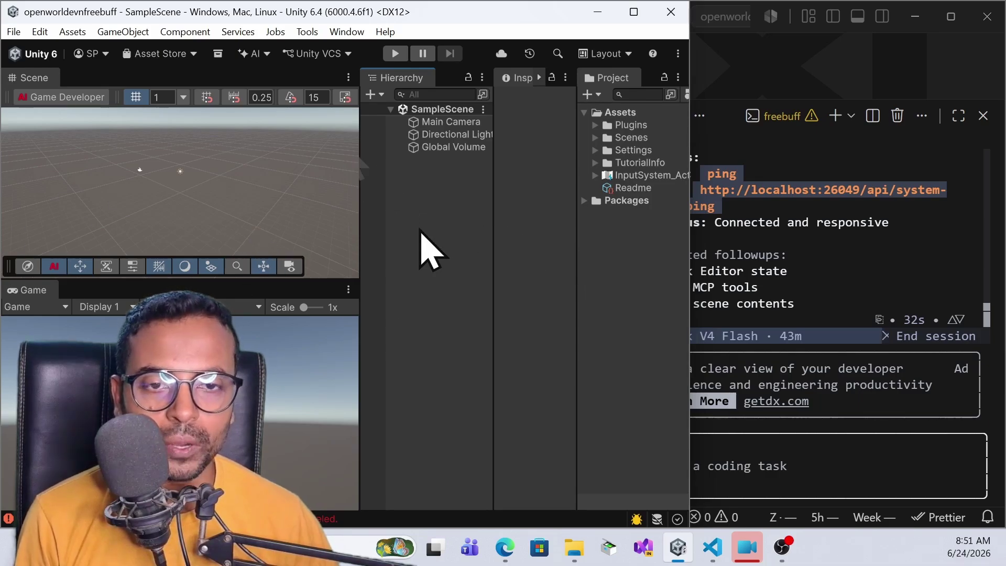
Open My Assets in the Package Manager and read the description and getting-started notes of Unity Terrain - URP Demo Scene
left_click(346, 32)
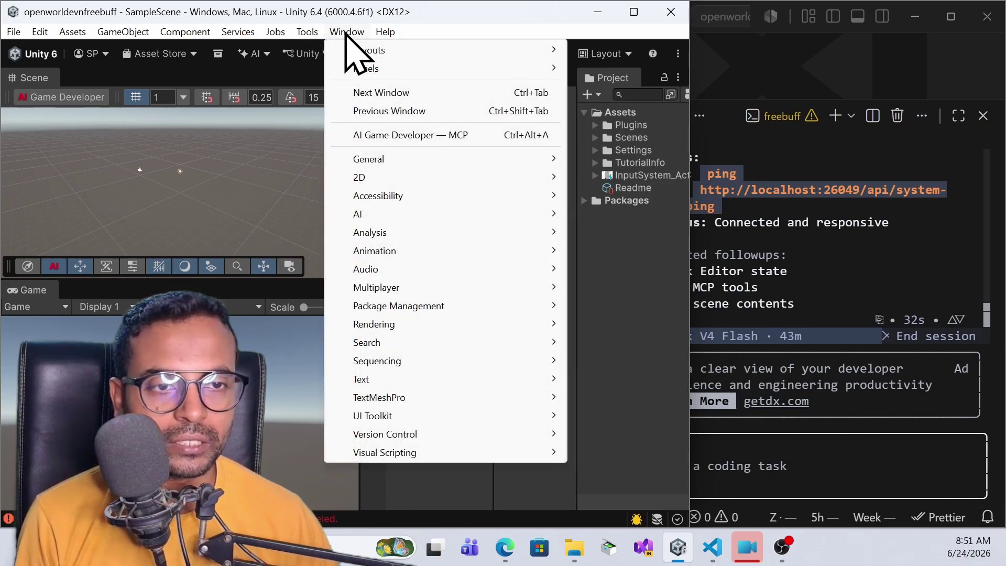
mouse_move(417, 308)
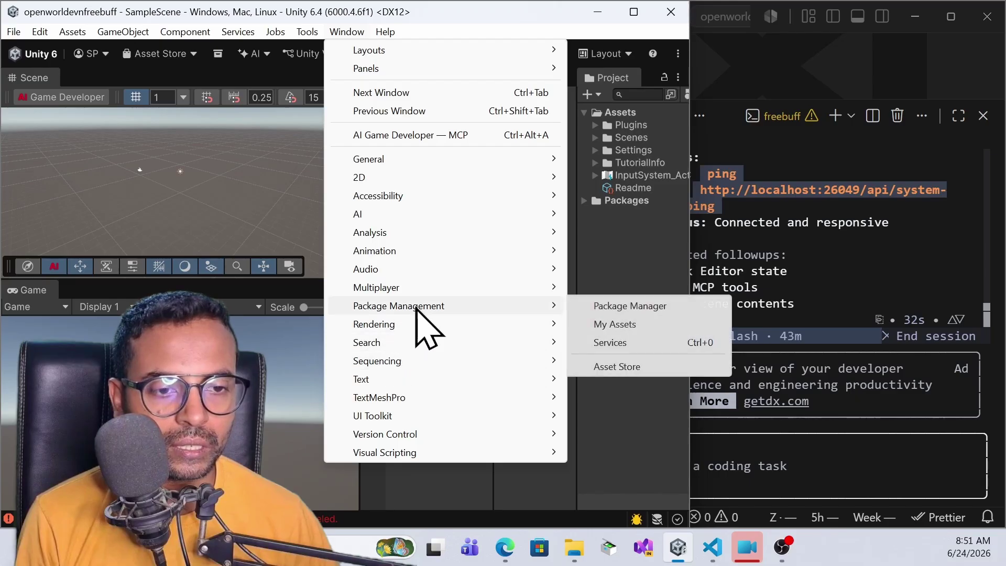
left_click(616, 324)
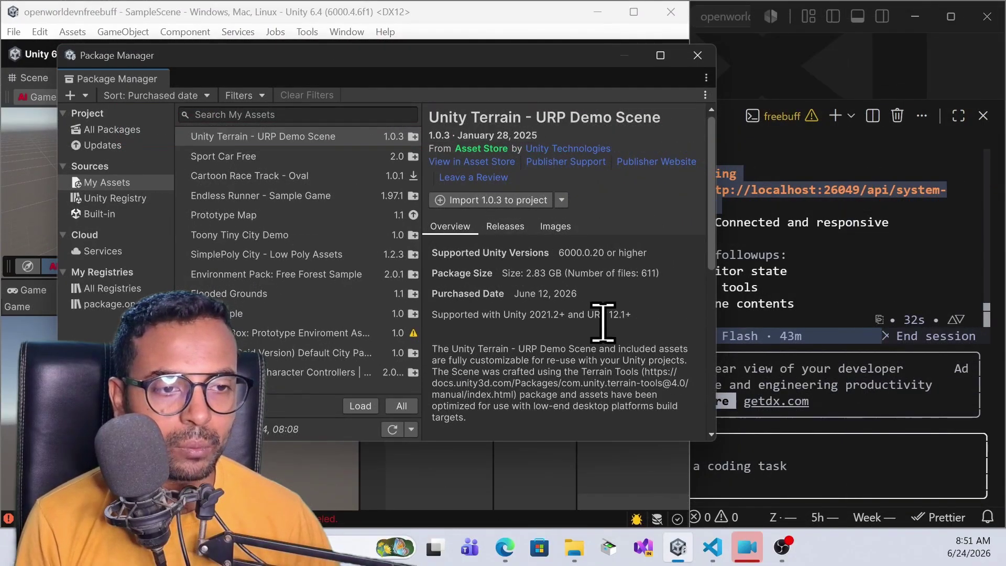
scroll(524, 317, "down", 5)
scroll(524, 317, "down", 1)
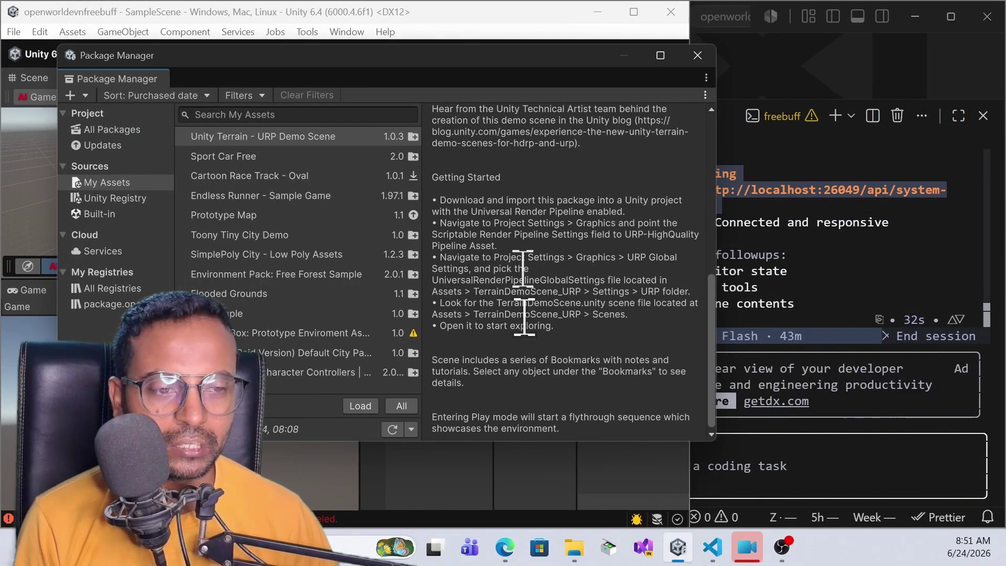
scroll(523, 273, "up", 7)
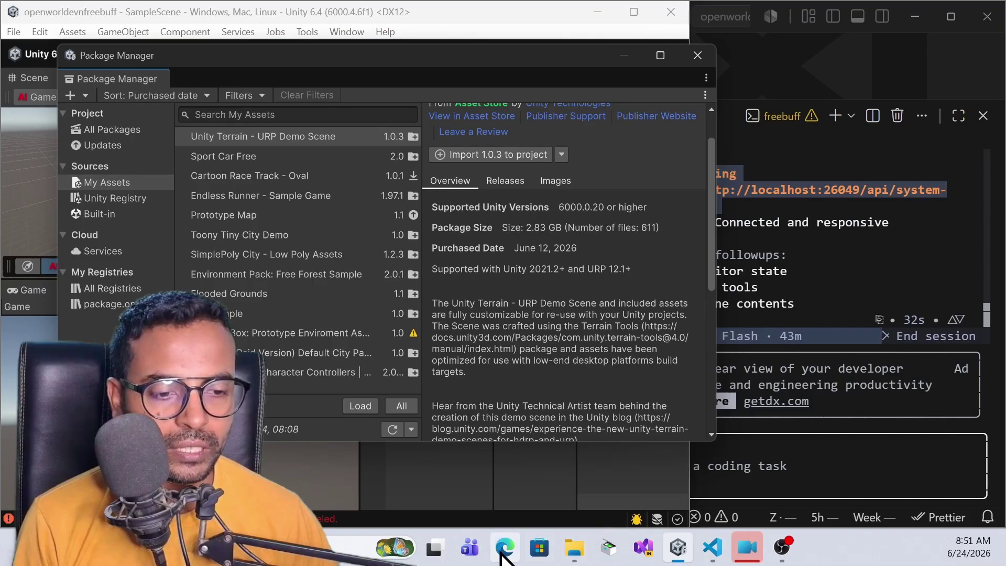
Switch to Microsoft Edge, look over the Unity Terrain - URP Demo Scene page on the Asset Store, and return to Unity
left_click(516, 499)
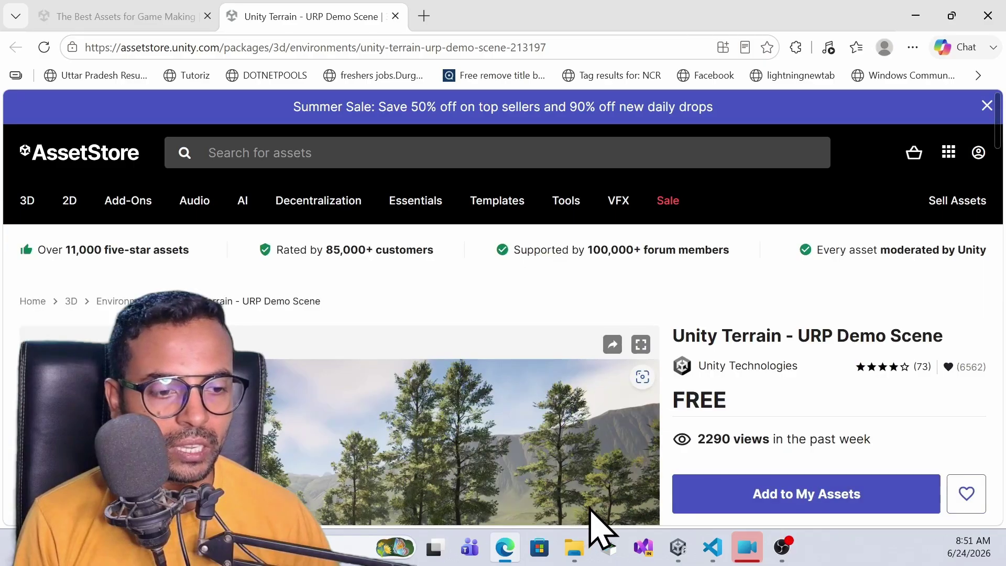
scroll(509, 386, "down", 2)
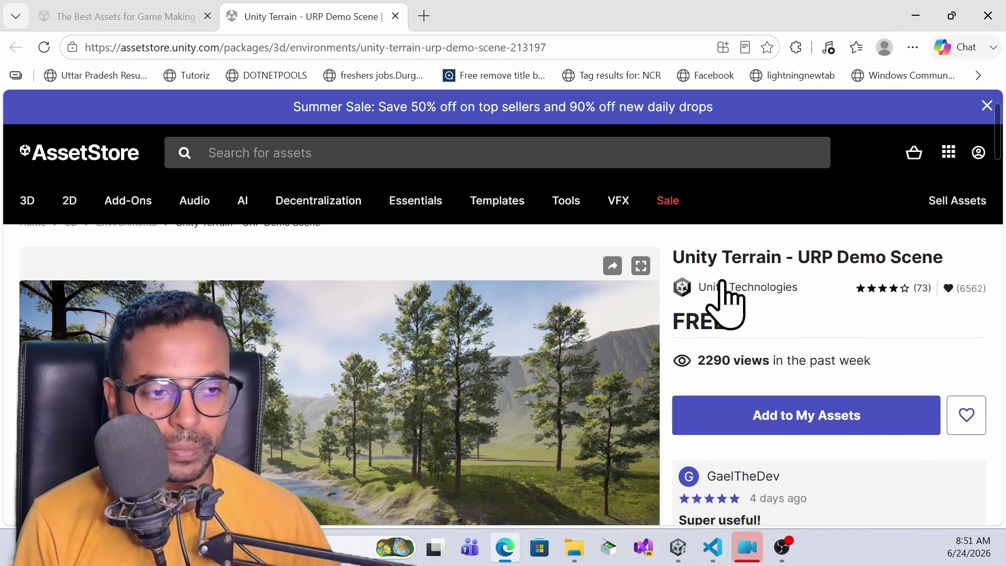
scroll(533, 386, "down", 4)
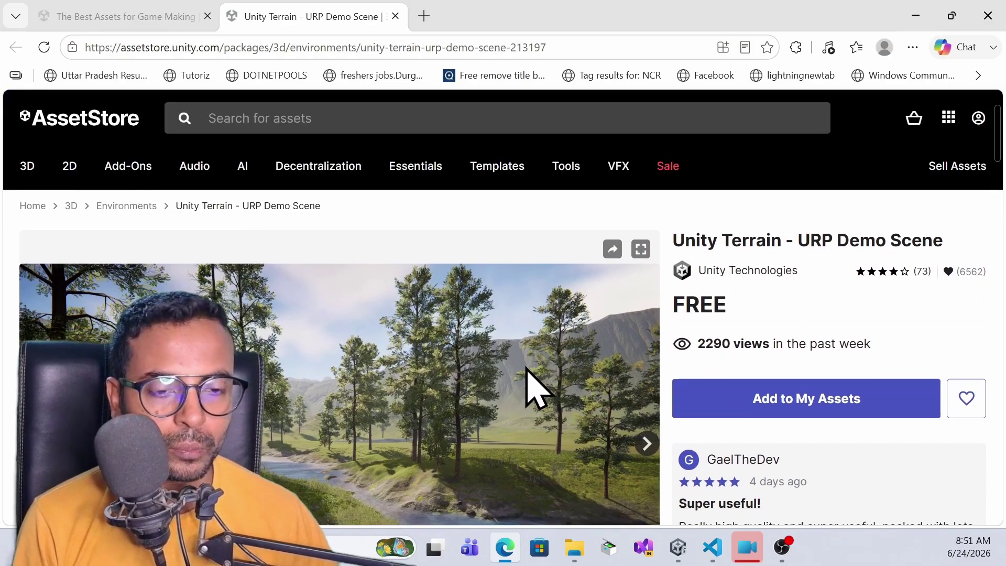
scroll(302, 277, "up", 1)
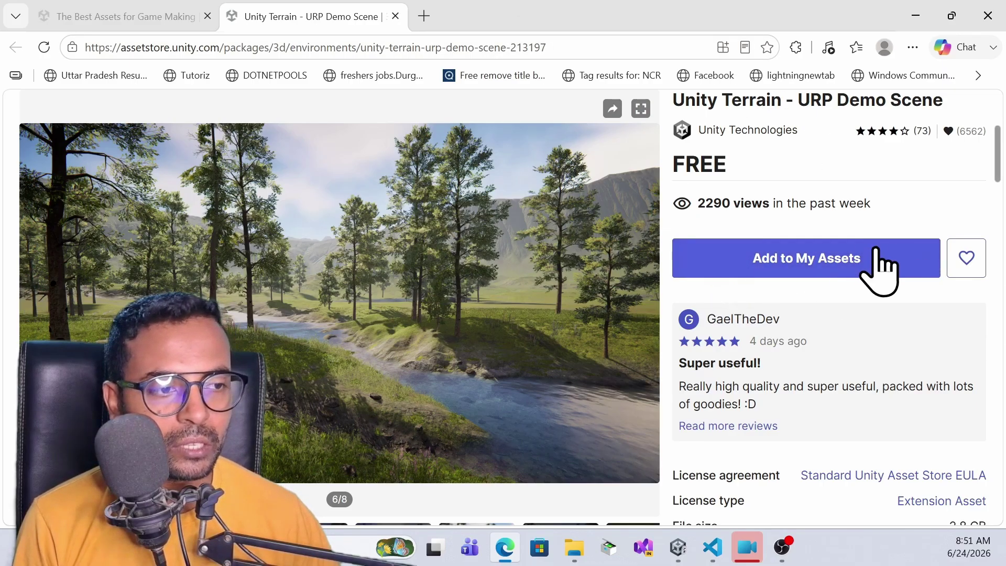
left_click(916, 16)
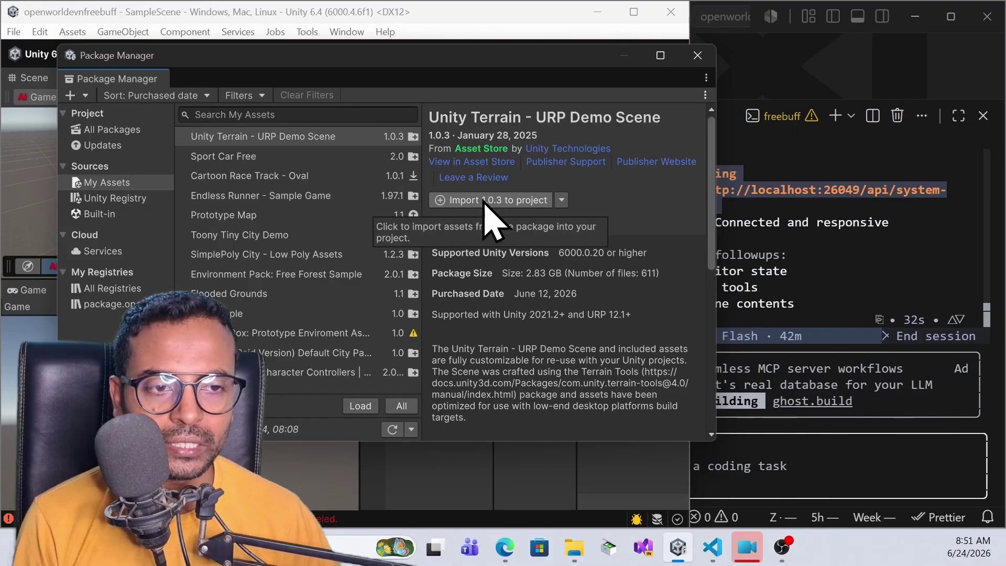
Start importing version 1.0.3 of Unity Terrain - URP Demo Scene into the project and look through its file list
left_click(484, 201)
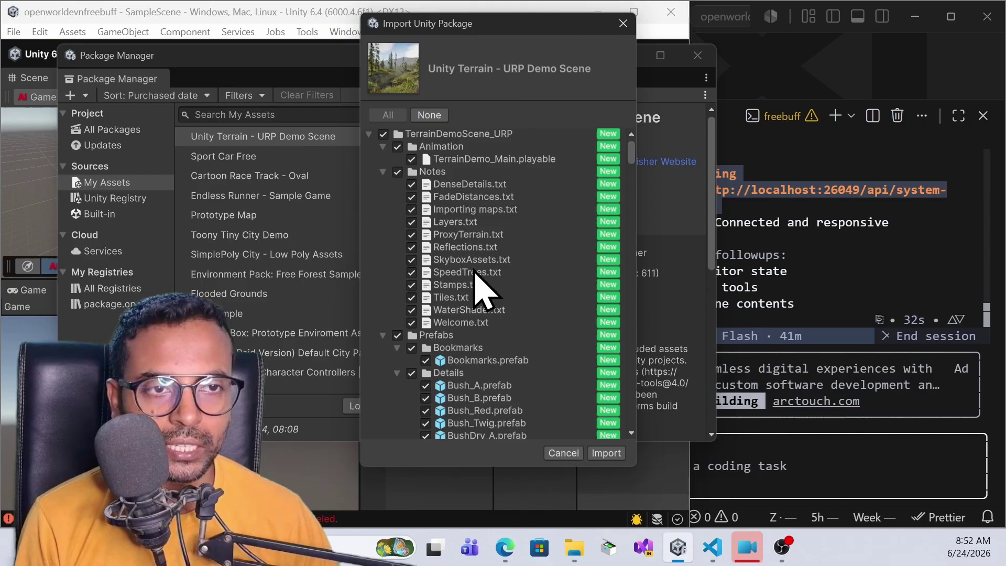
scroll(478, 281, "down", 5)
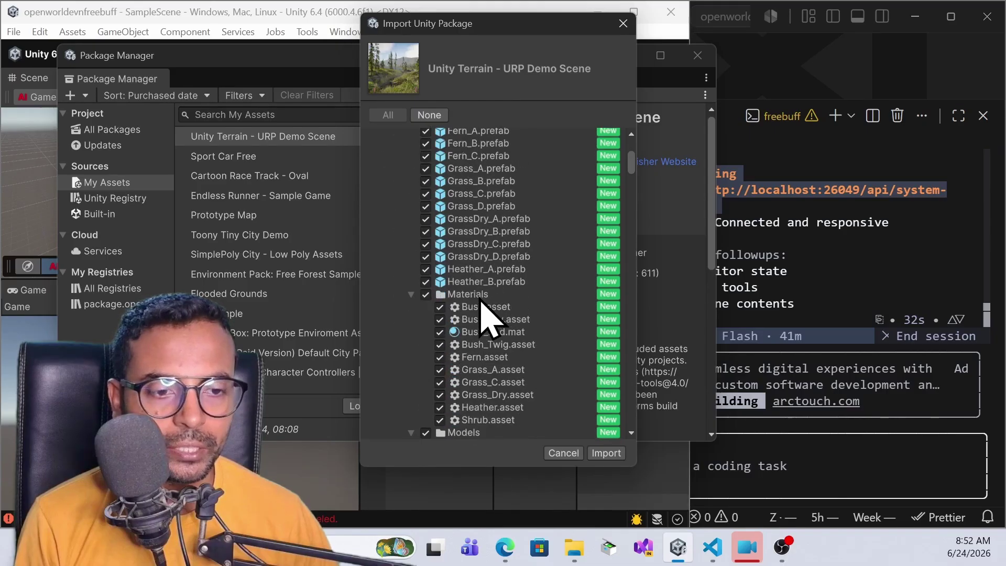
scroll(481, 315, "down", 10)
scroll(413, 272, "up", 6)
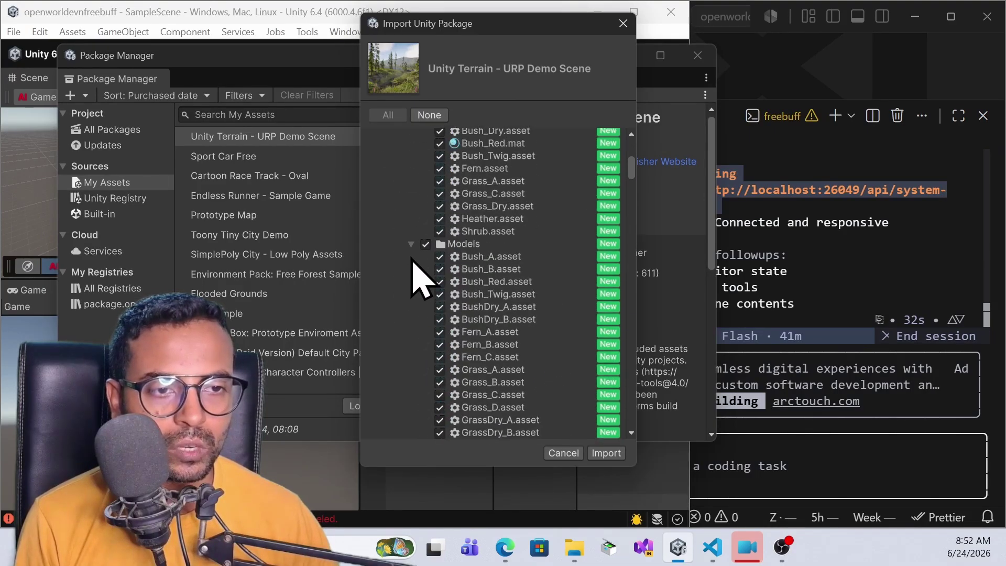
scroll(412, 257, "up", 6)
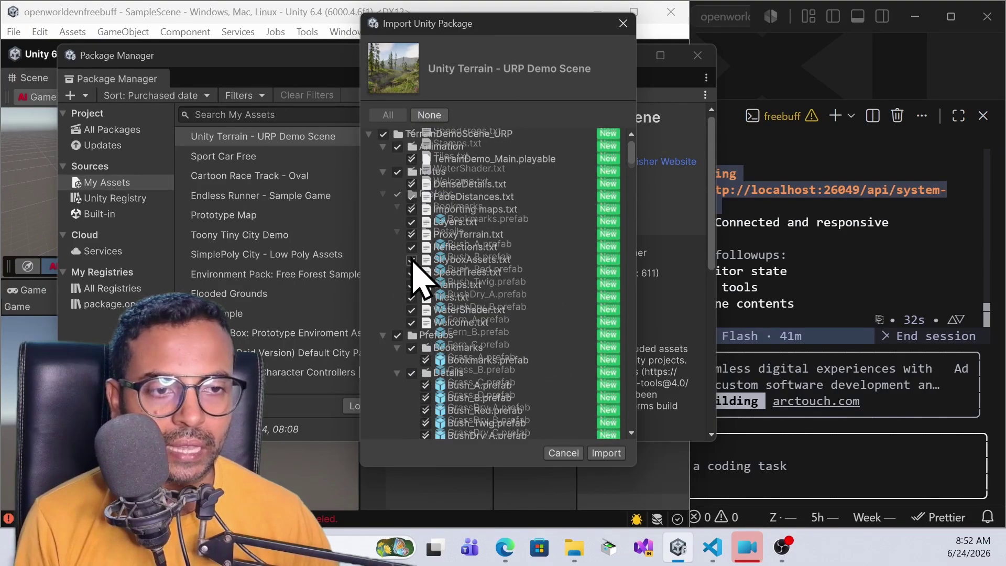
Collapse the Animation, Notes, Prefabs and Scenes folders in the import list and check the remaining files through to the end
left_click(384, 172)
left_click(384, 148)
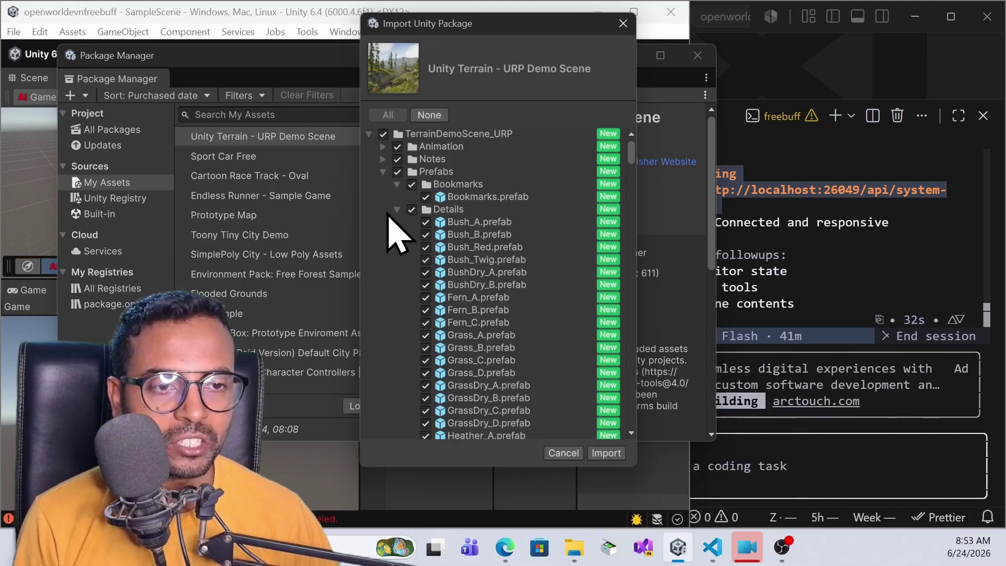
left_click(383, 172)
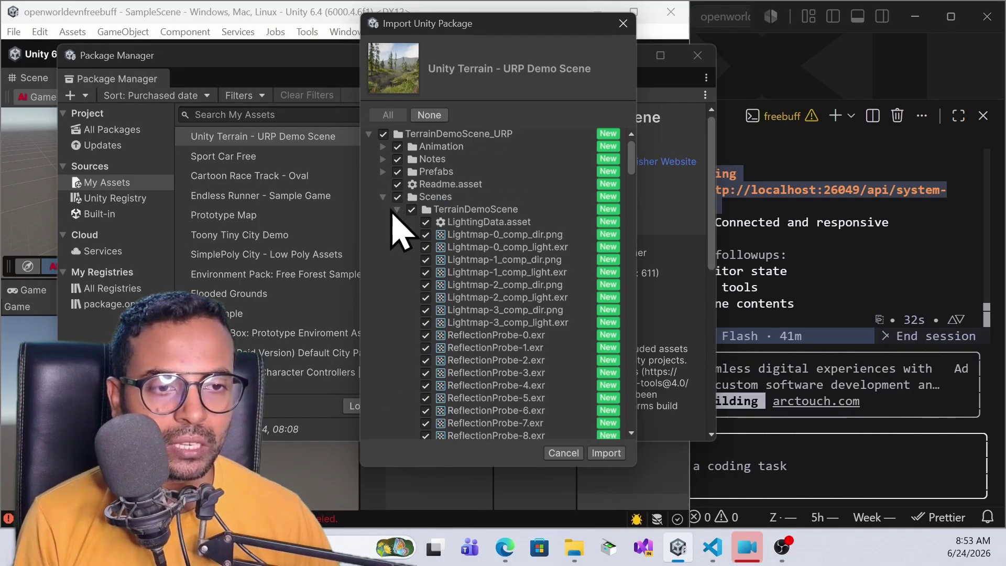
left_click(383, 197)
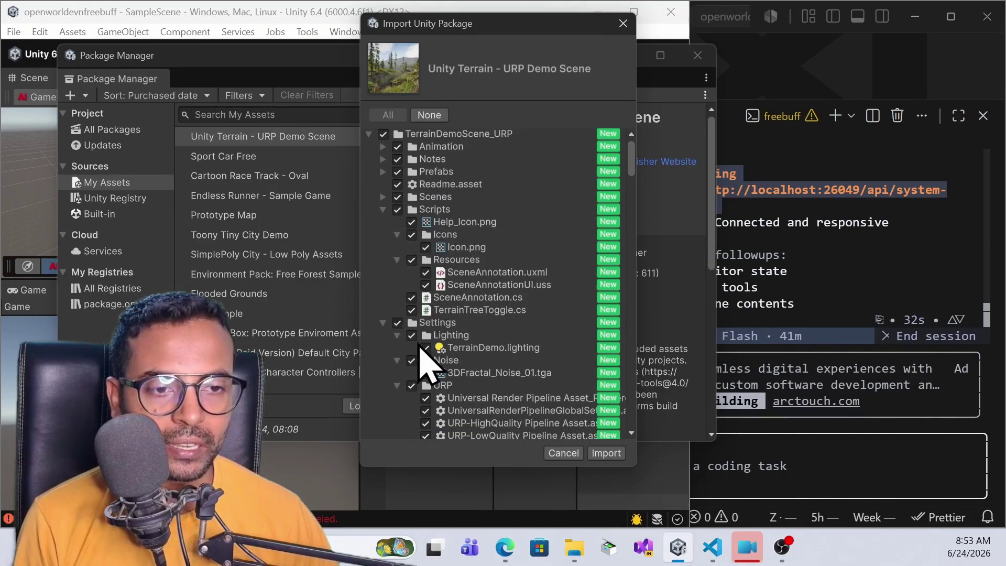
scroll(519, 362, "down", 19)
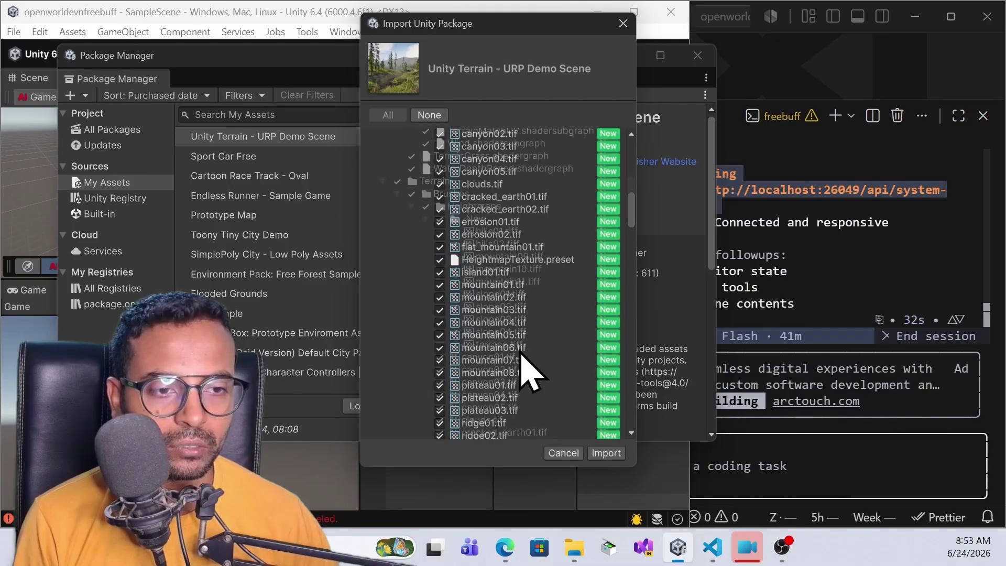
scroll(520, 352, "up", 9)
scroll(502, 309, "down", 10)
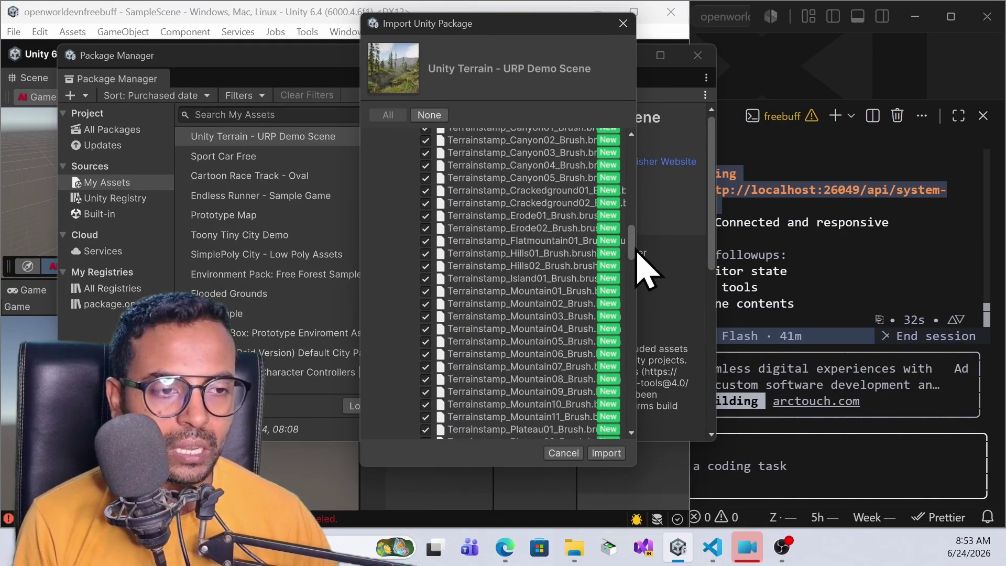
left_click_drag(634, 247, 611, 449)
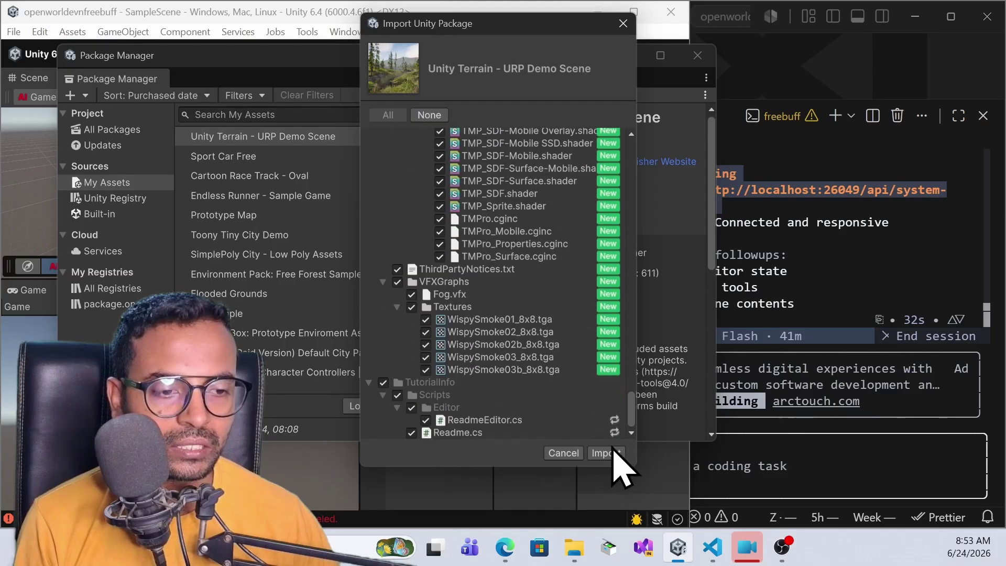
Import the listed files of Unity Terrain - URP Demo Scene, reread its getting-started notes and close the Package Manager
left_click(608, 454)
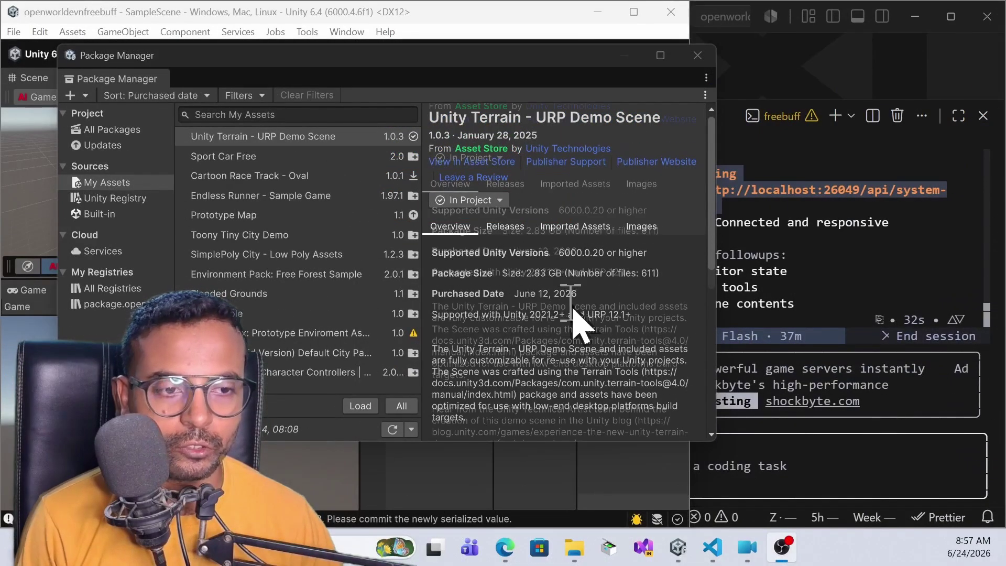
scroll(574, 314, "down", 5)
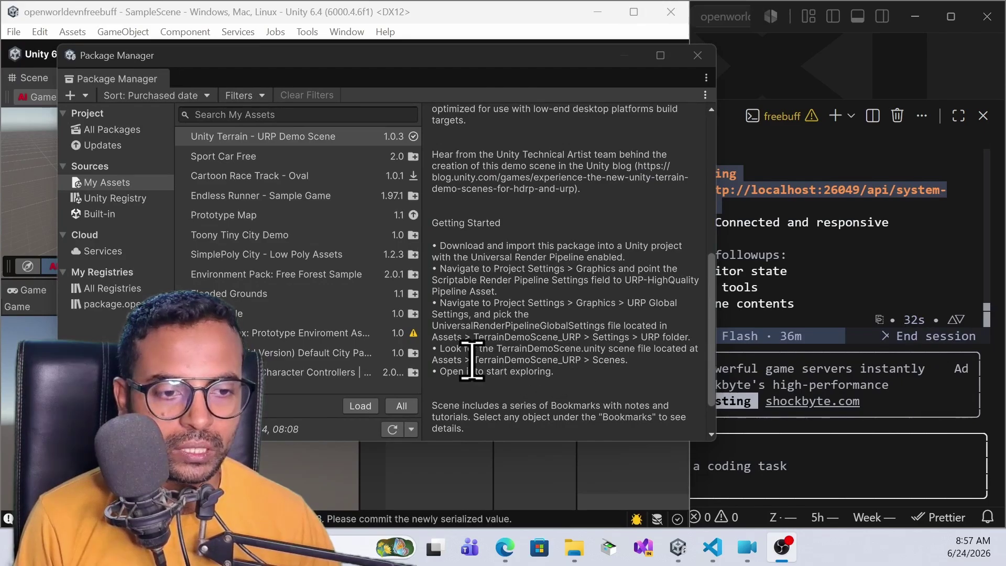
left_click(490, 324)
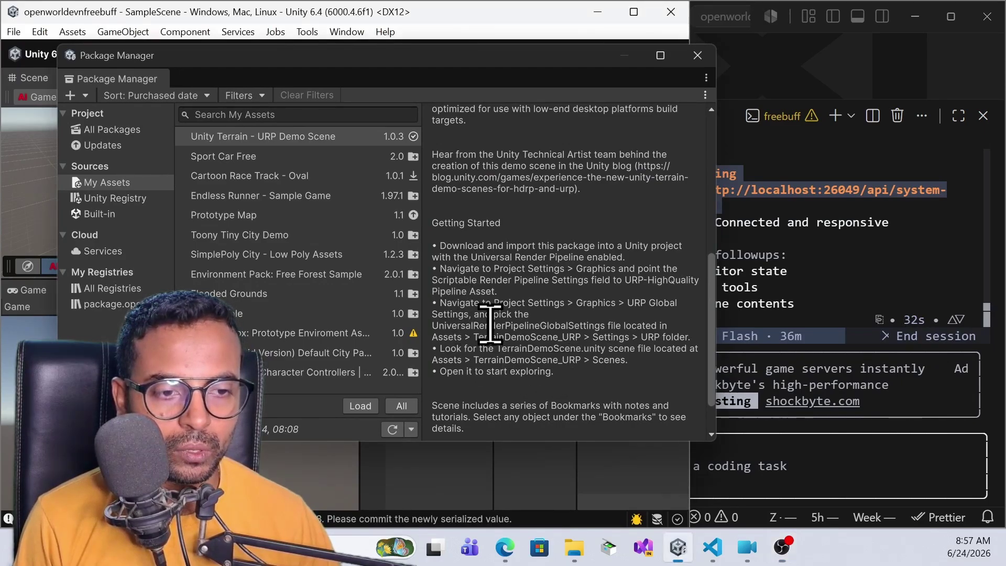
left_click(698, 55)
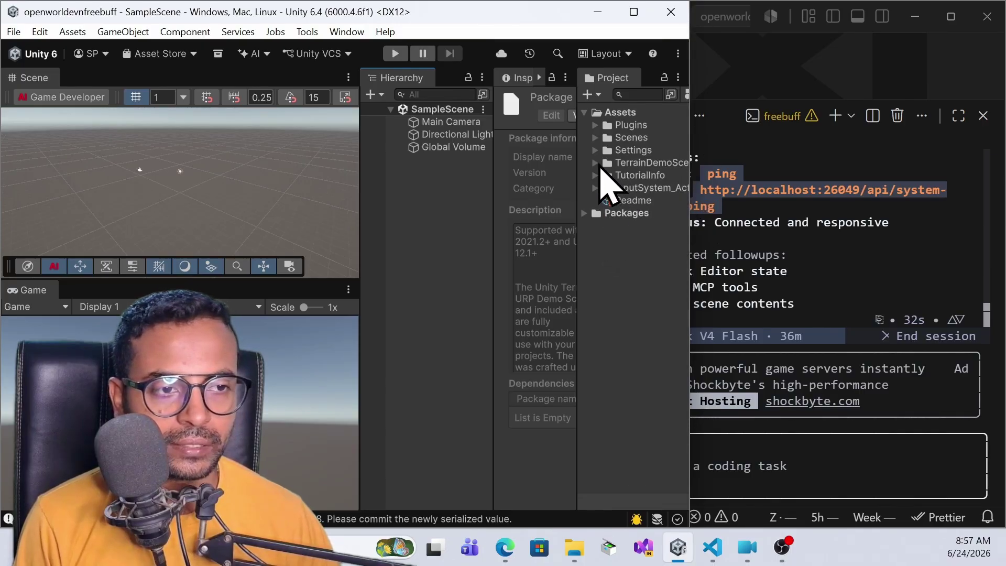
Look through the imported TerrainDemoScene_URP folder, including its notes, prefabs and conifer materials, and collapse it again
left_click(595, 163)
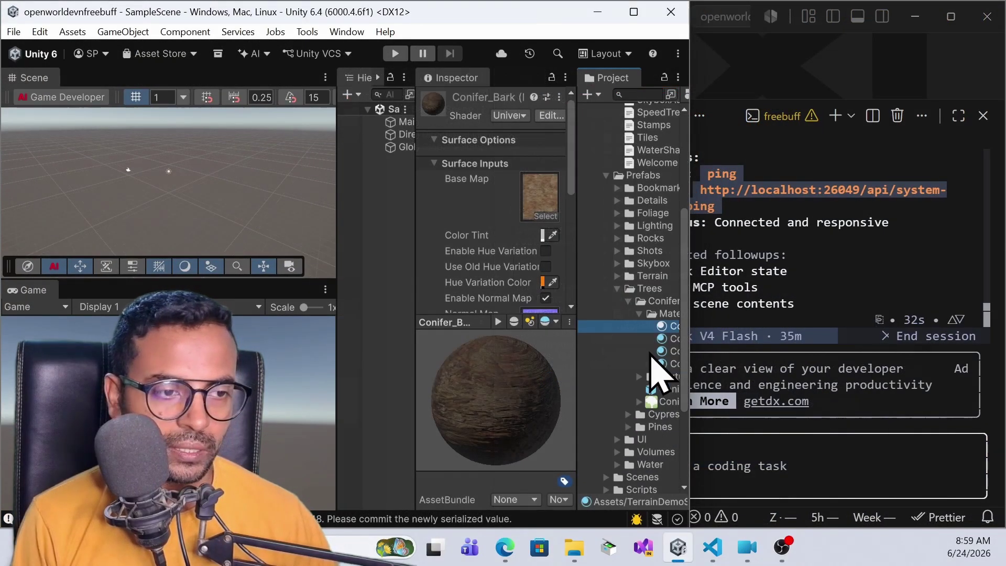
scroll(649, 301, "up", 8)
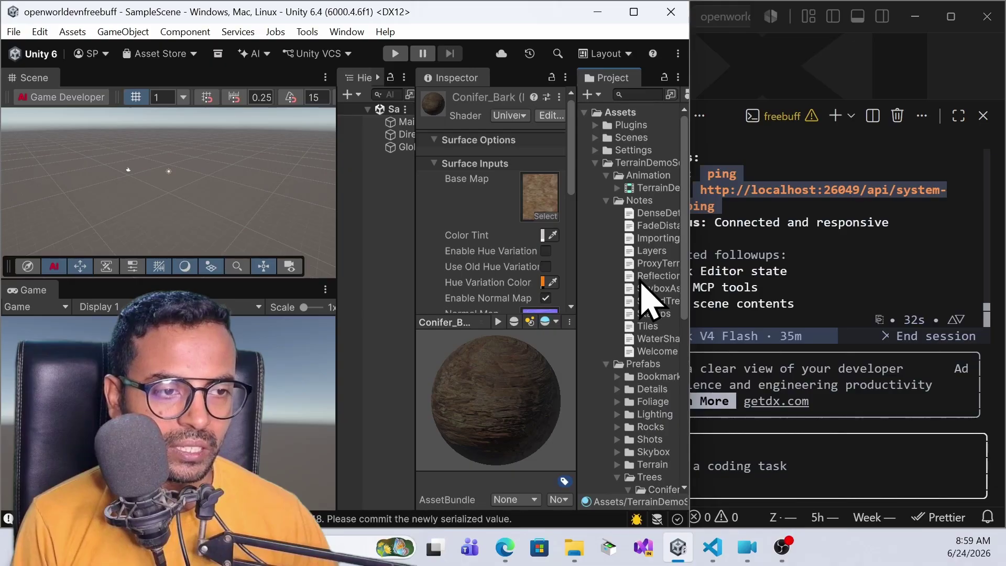
scroll(650, 304, "down", 12)
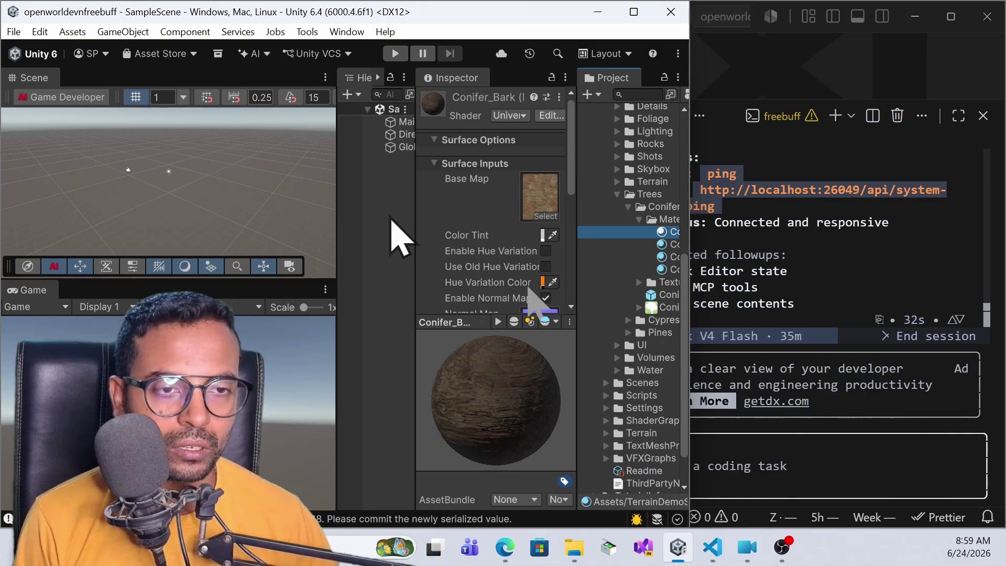
scroll(650, 269, "up", 12)
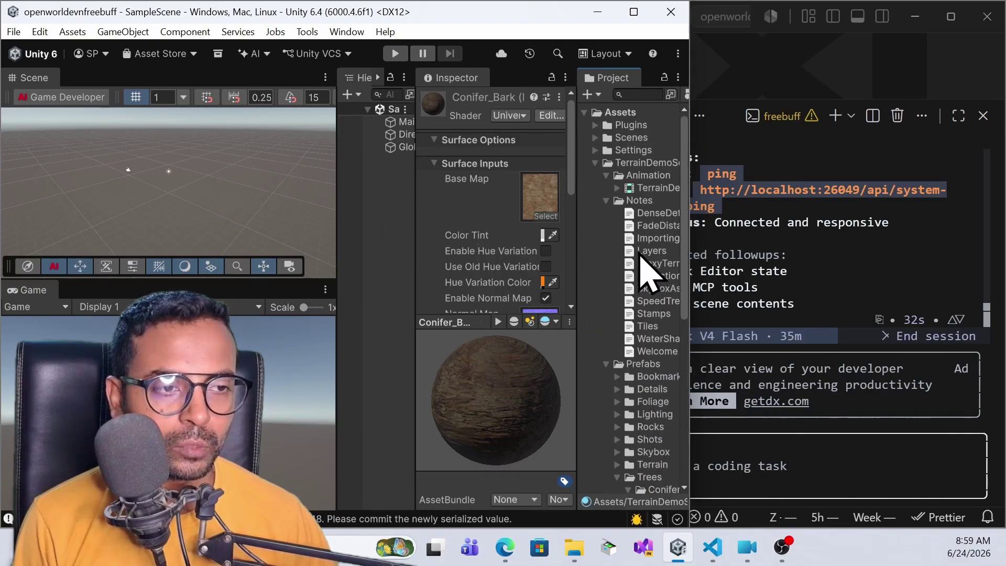
left_click(596, 163)
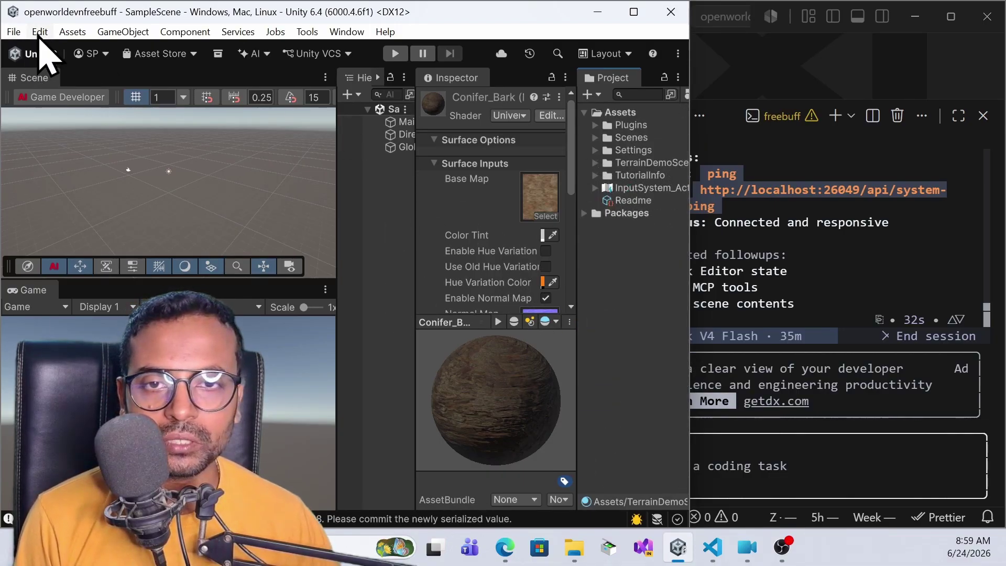
Convert all built-in materials in the project to the current SRP and proceed with the material conversion
left_click(39, 32)
mouse_move(236, 469)
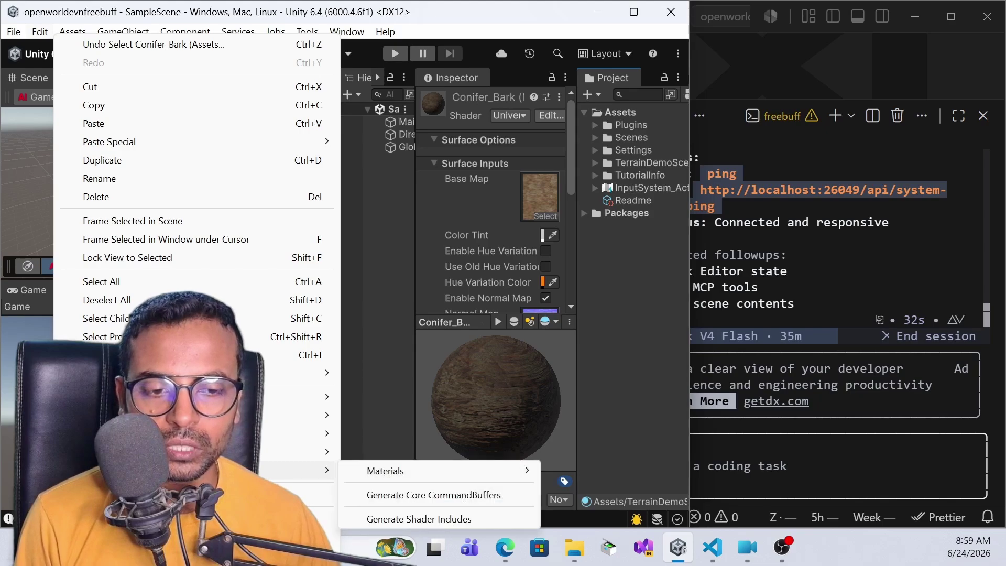
mouse_move(475, 473)
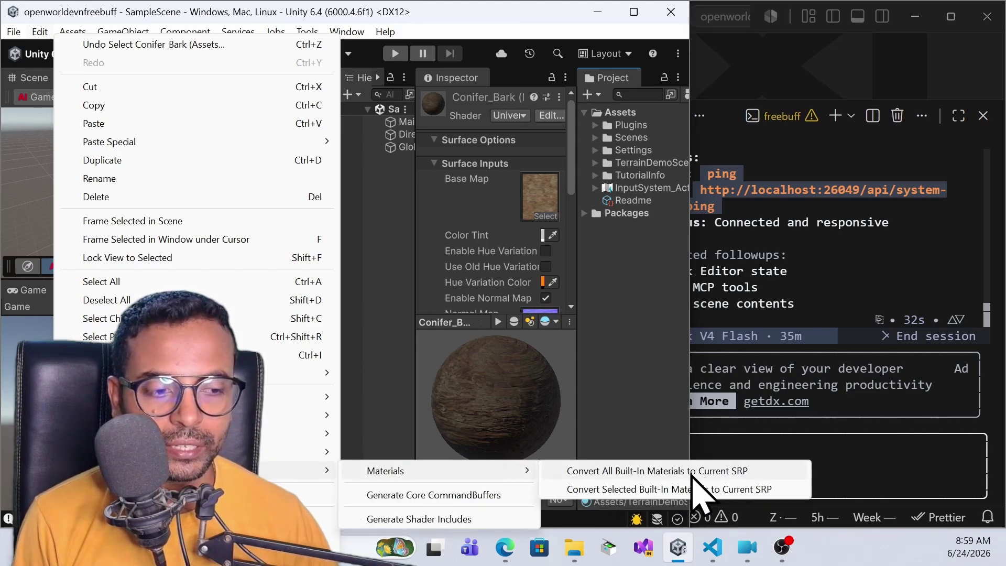
left_click(664, 473)
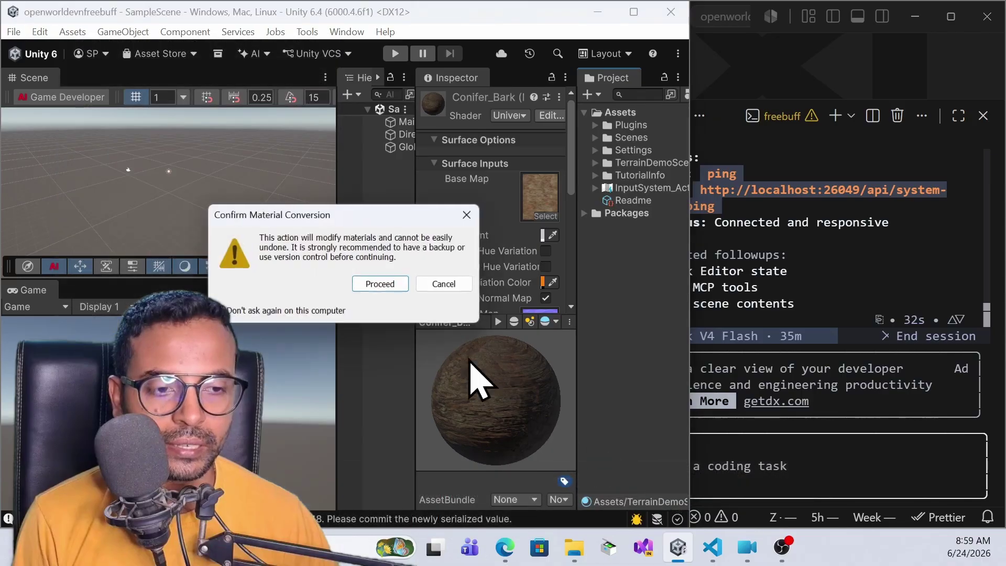
left_click(380, 285)
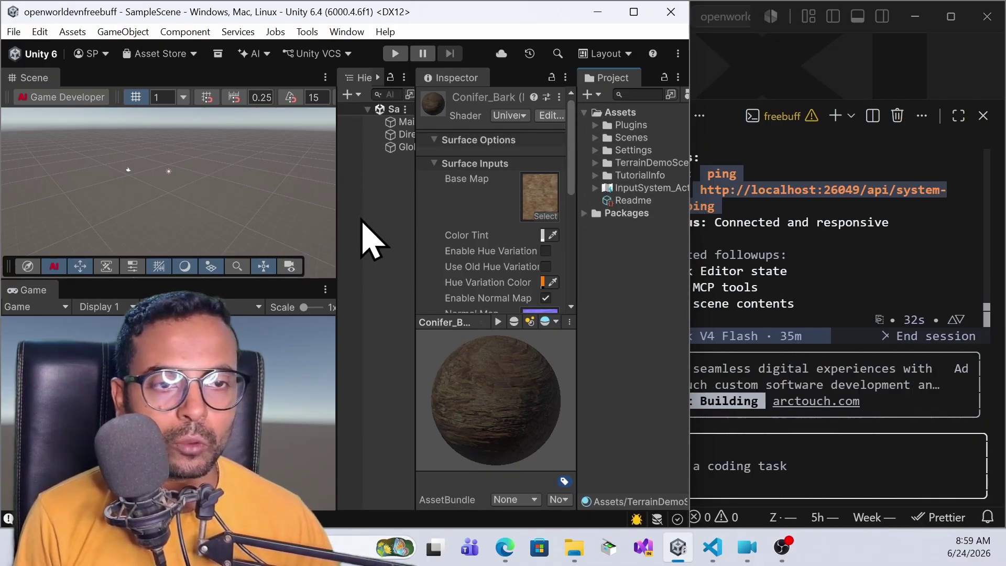
Widen the Hierarchy, and in VS Code ask Freebuff to create a terrain and build an open-world environment from the existing TerrainDemoscene_urp assets
left_click_drag(419, 203, 461, 203)
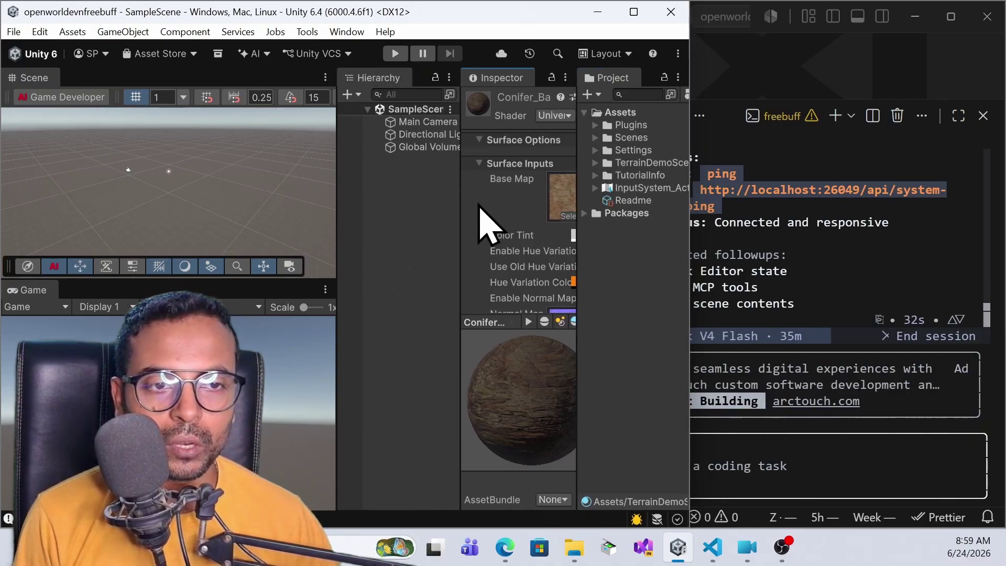
left_click_drag(336, 175, 291, 177)
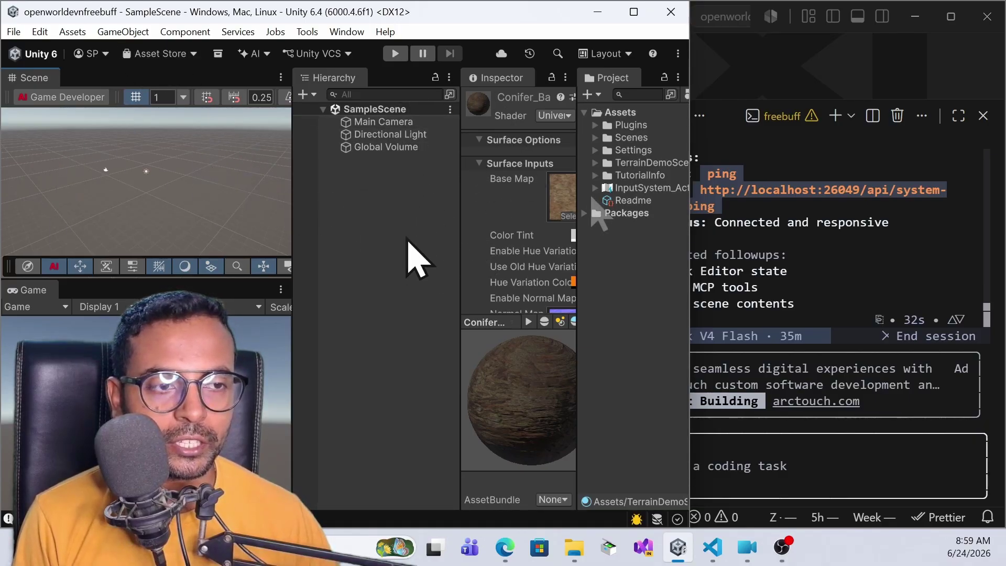
left_click(790, 480)
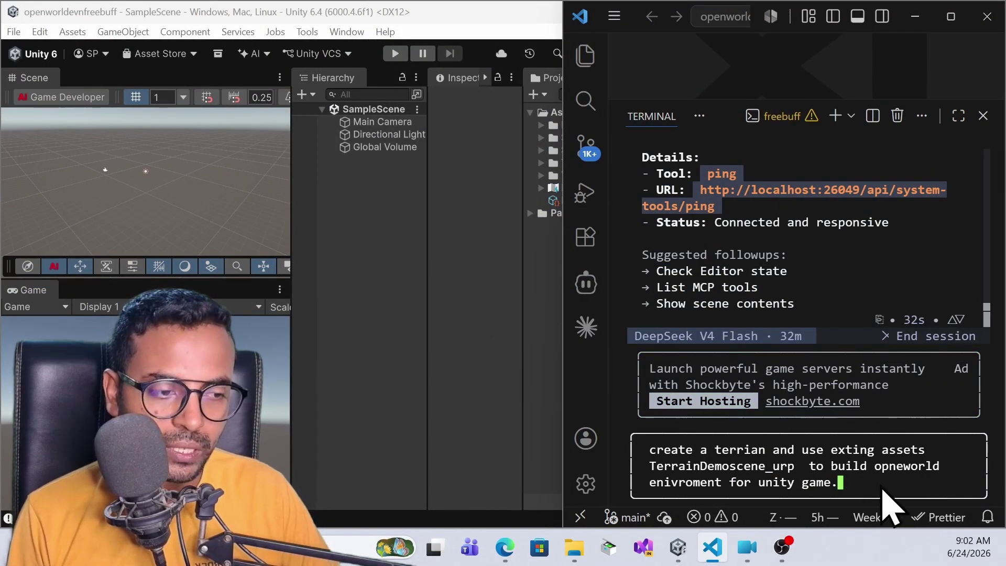
key("Return")
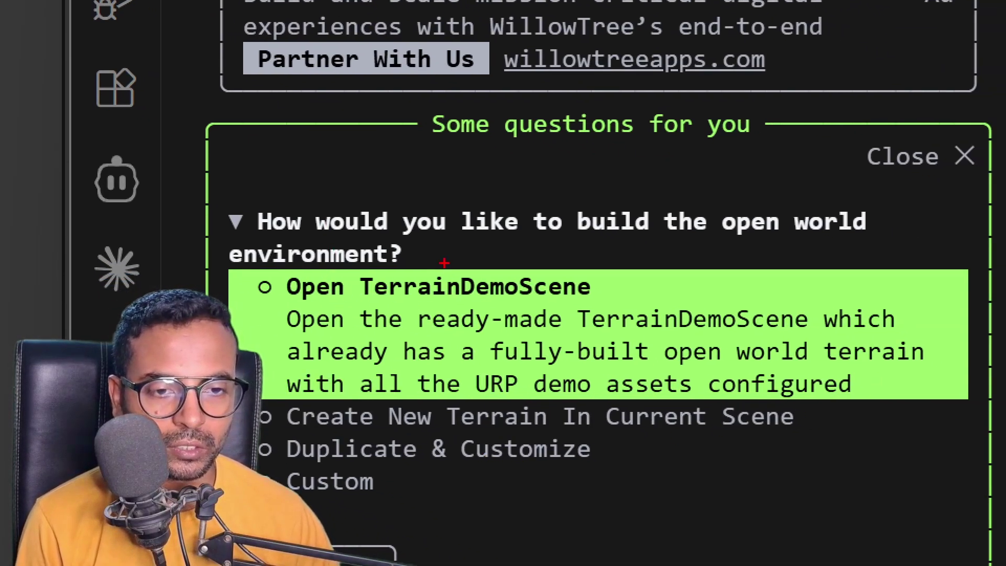
Answer Freebuff's question about building the environment with Create New Terrain In Current Scene and submit the answer
left_click_drag(226, 270, 943, 404)
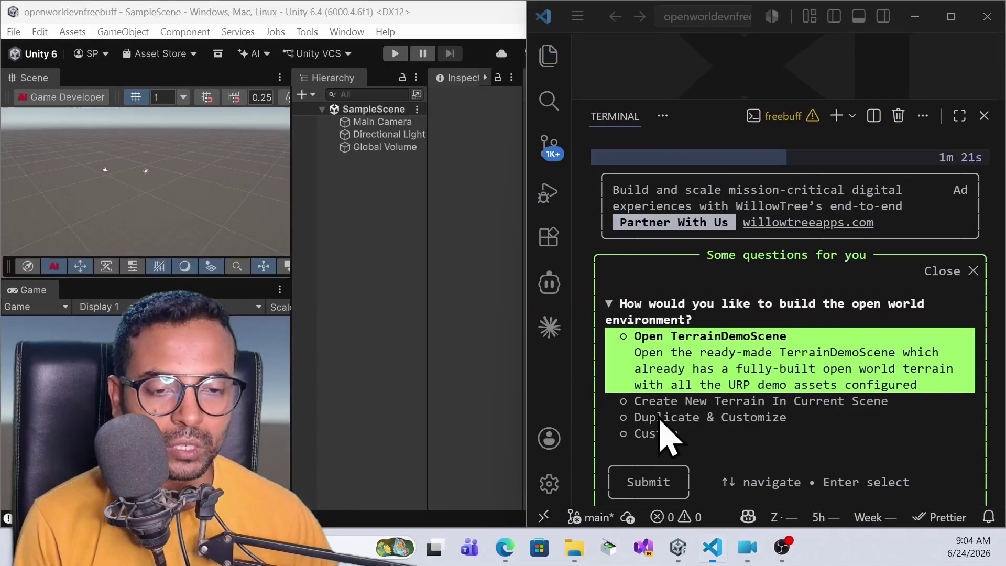
left_click(662, 361)
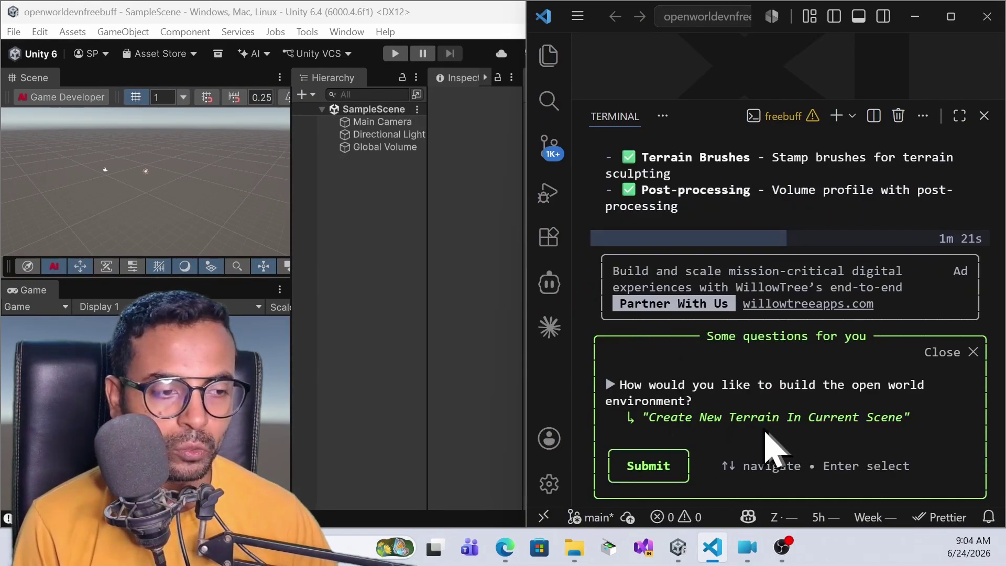
key("Return")
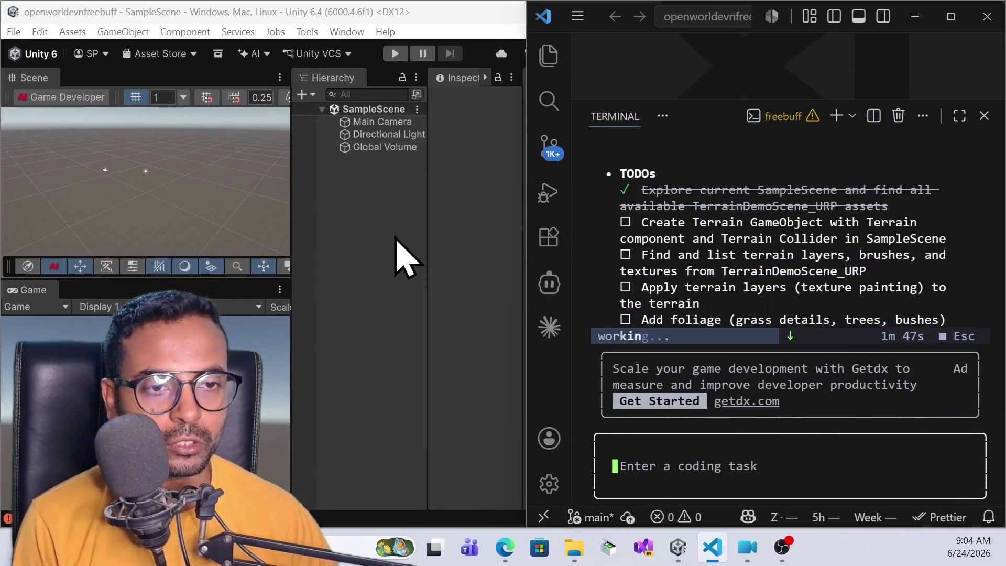
Look around the terrain in Unity's Scene view, and read Freebuff's to-do list for the player and third-person camera in VS Code
left_click(372, 233)
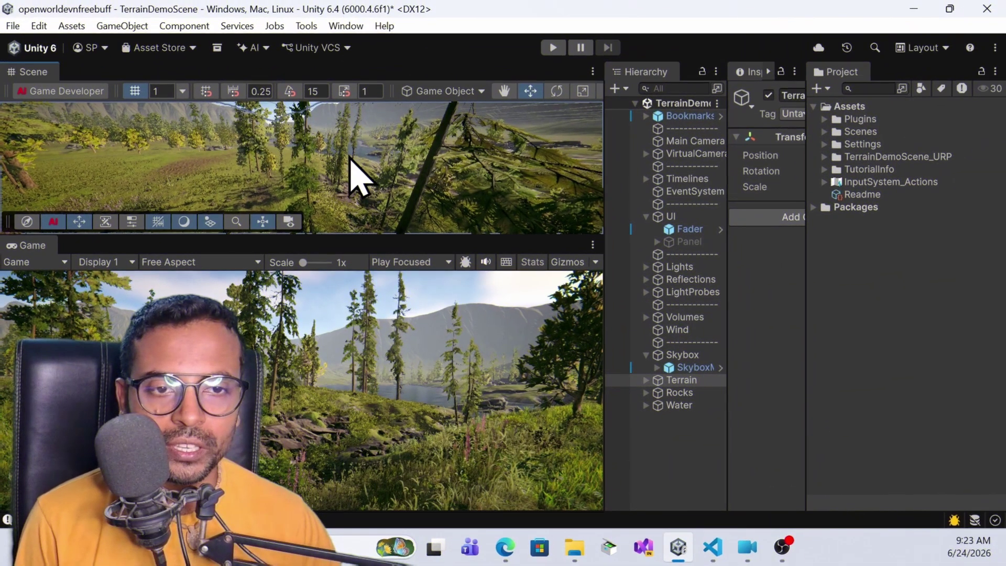
right_click_drag(246, 167, 593, 131)
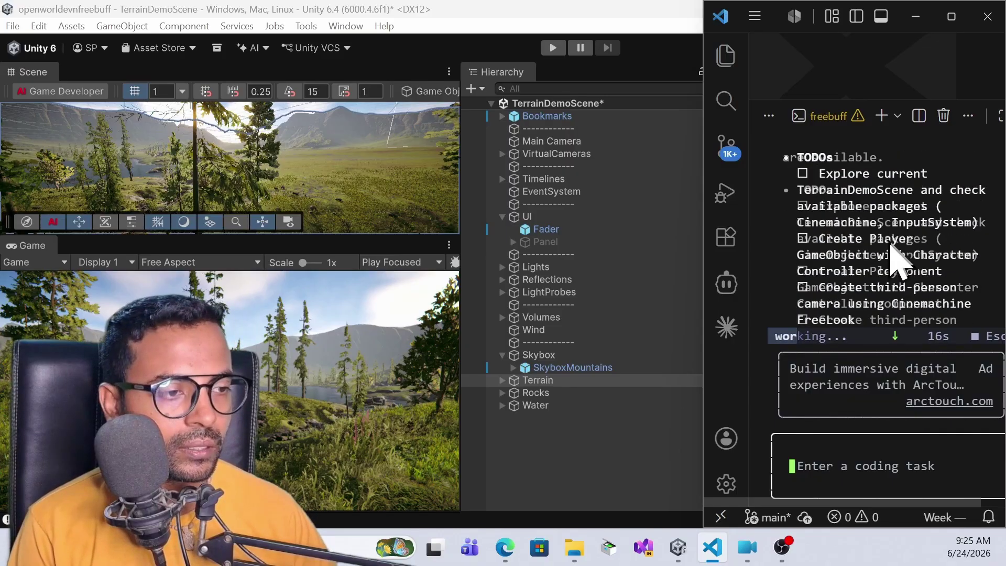
scroll(896, 272, "up", 5)
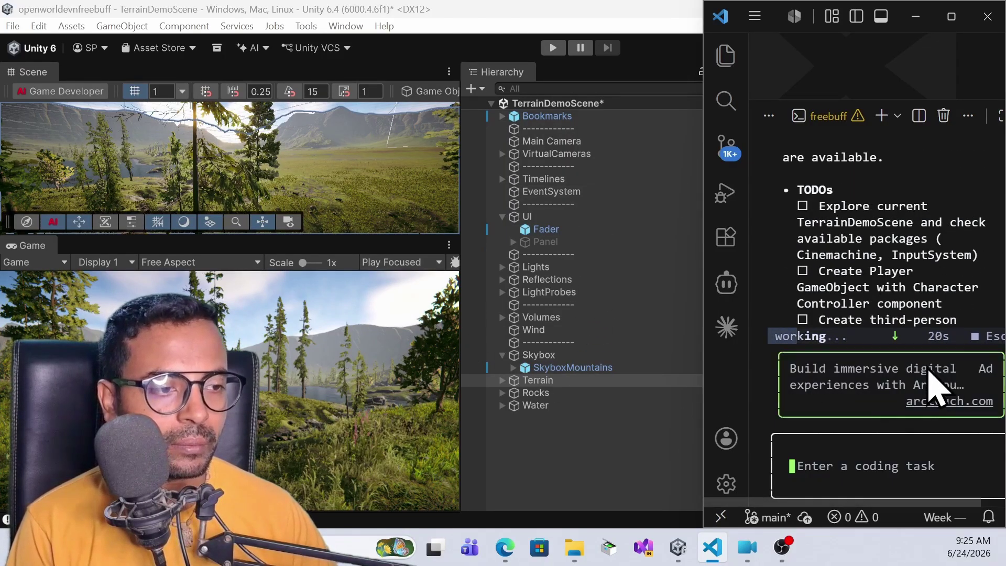
scroll(935, 275, "down", 3)
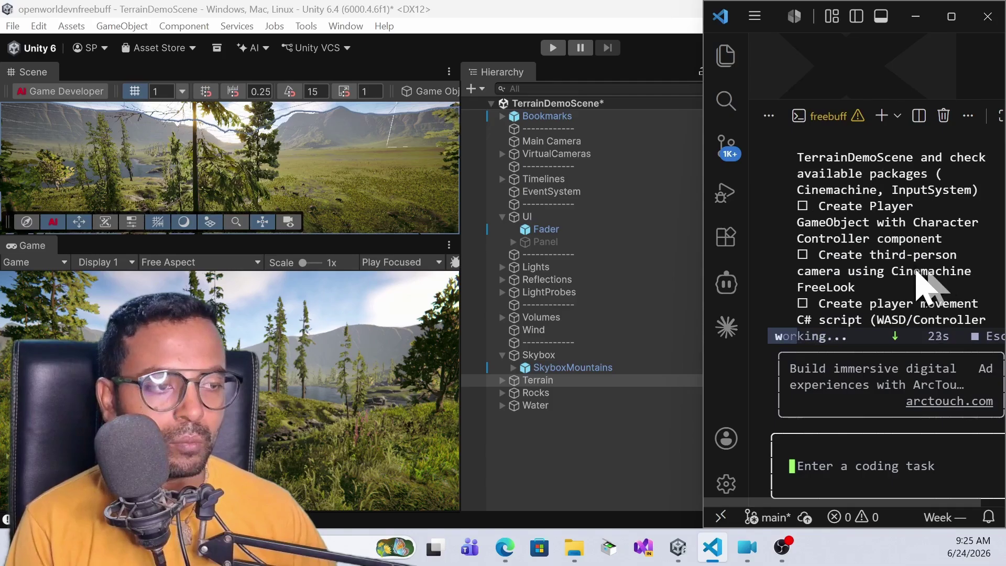
scroll(917, 289, "down", 2)
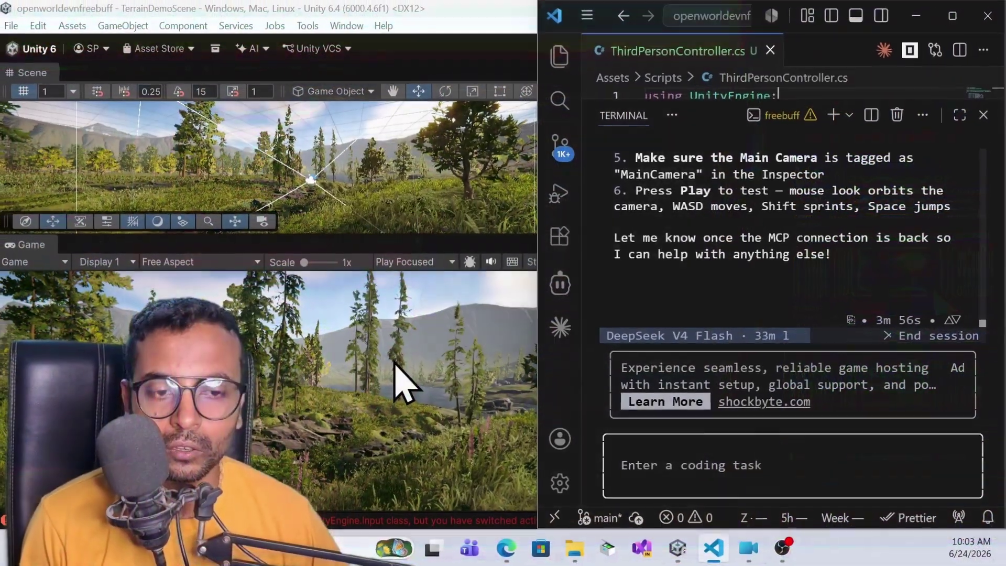
Switch to Unity, maximize the Game view and start playing TerrainDemoScene
left_click(404, 382)
scroll(676, 409, "down", 2)
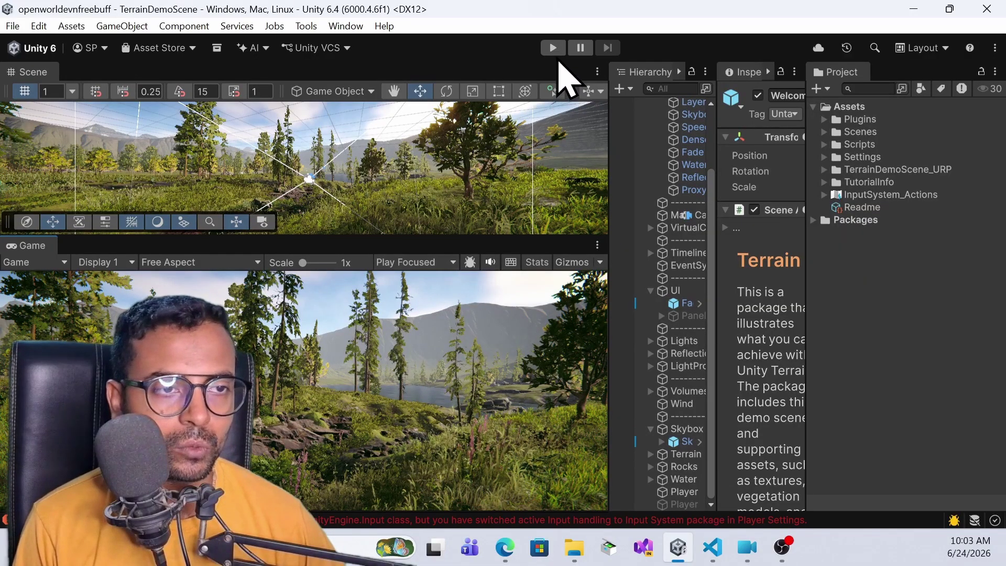
left_click(597, 245)
left_click(645, 304)
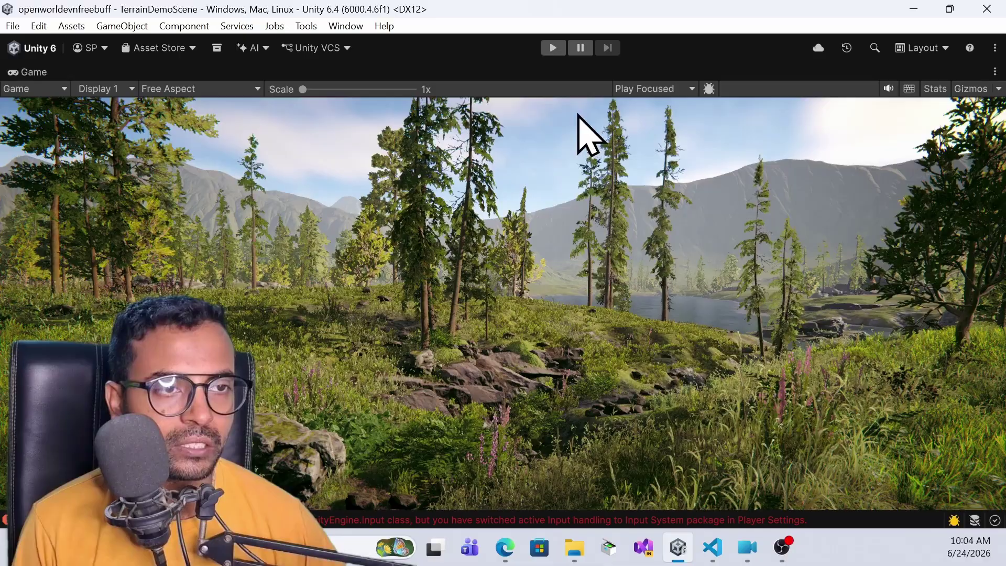
left_click(554, 49)
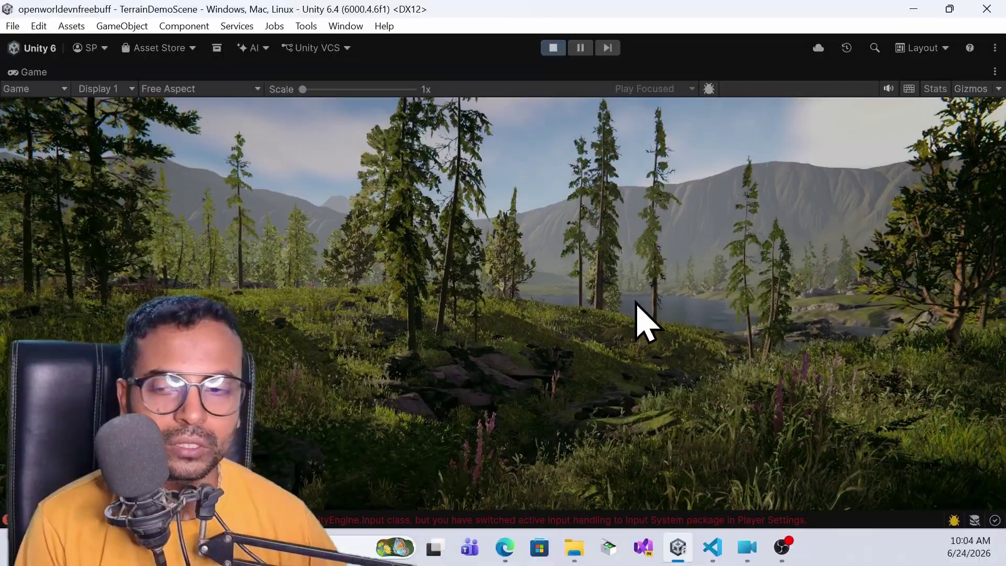